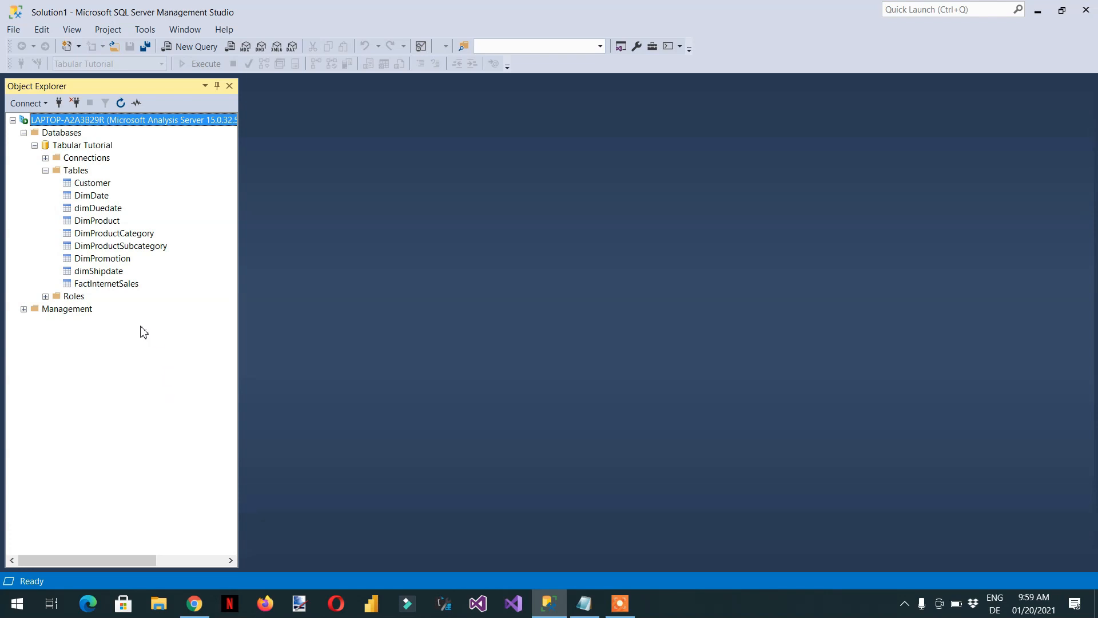
Review the processing modes offered for the FactInternetSales table, closing the process dialog without processing
{"action": "left_click", "coordinate": [104, 284]}
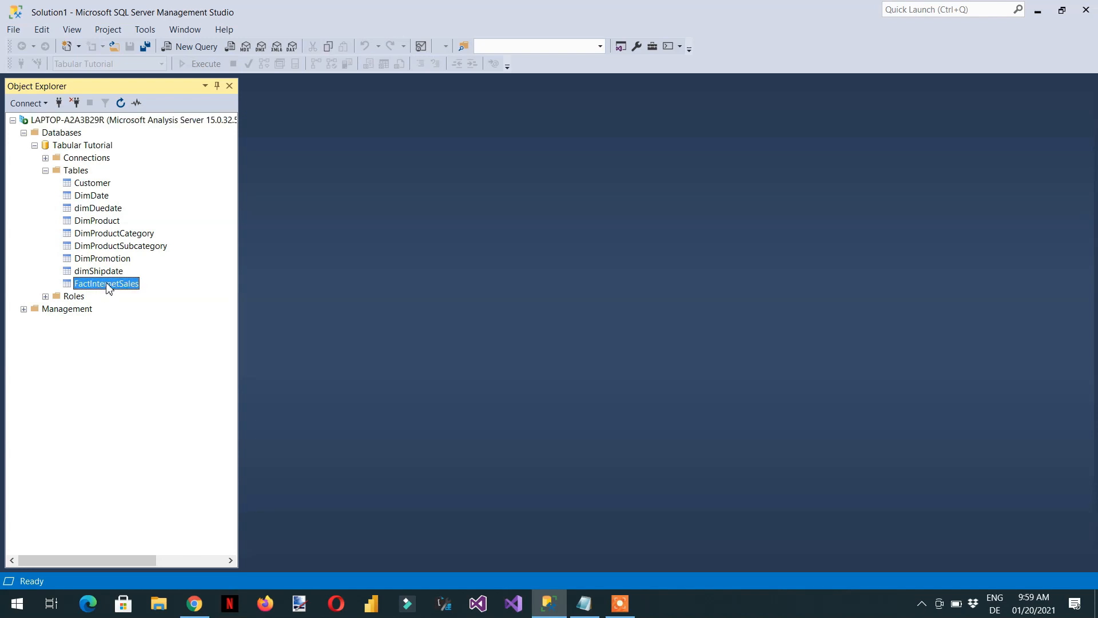
{"action": "right_click", "coordinate": [109, 289]}
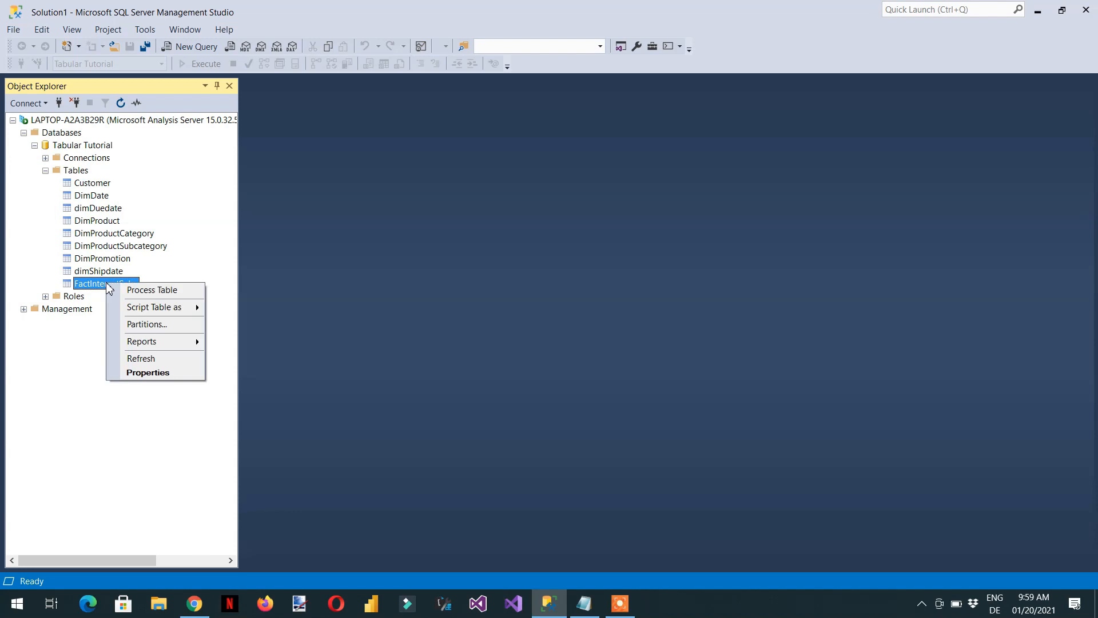
{"action": "left_click", "coordinate": [160, 291]}
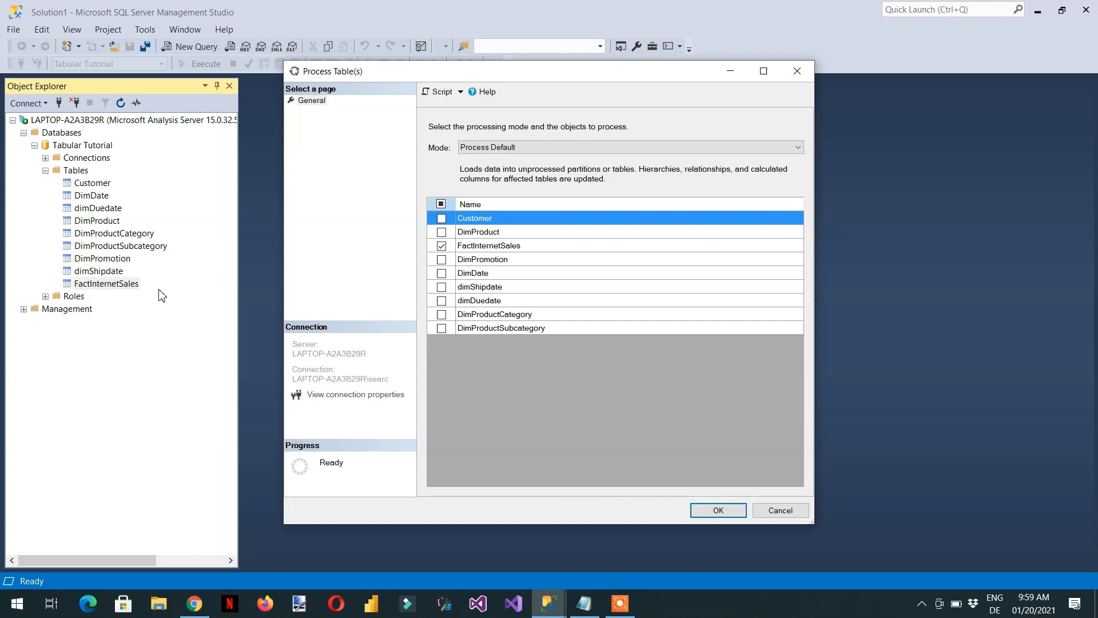
{"action": "left_click", "coordinate": [510, 148]}
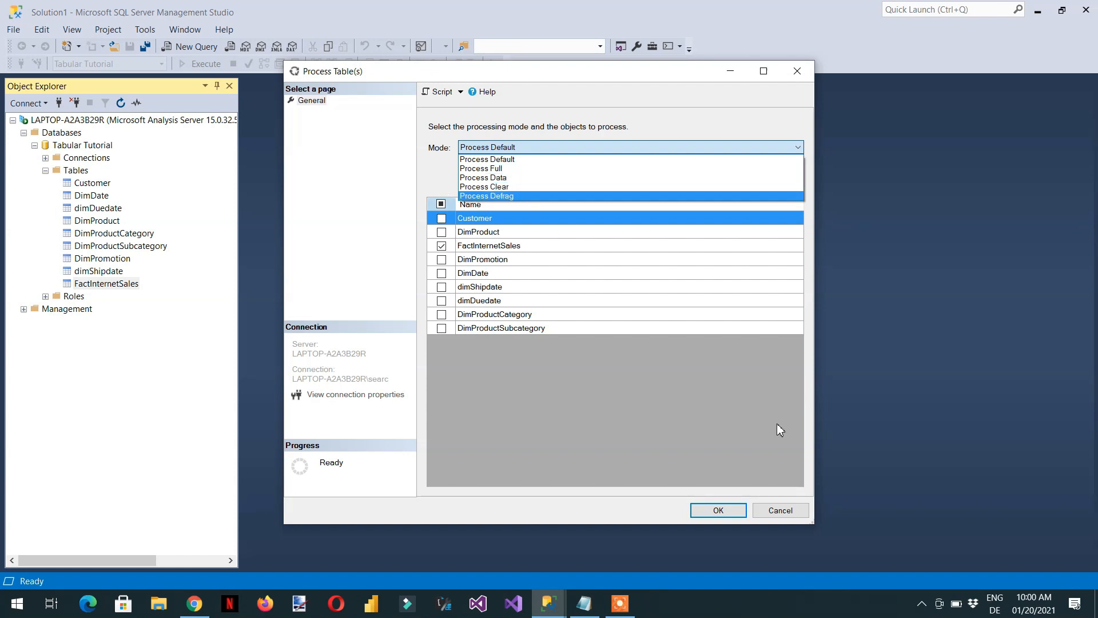
{"action": "left_click", "coordinate": [789, 511]}
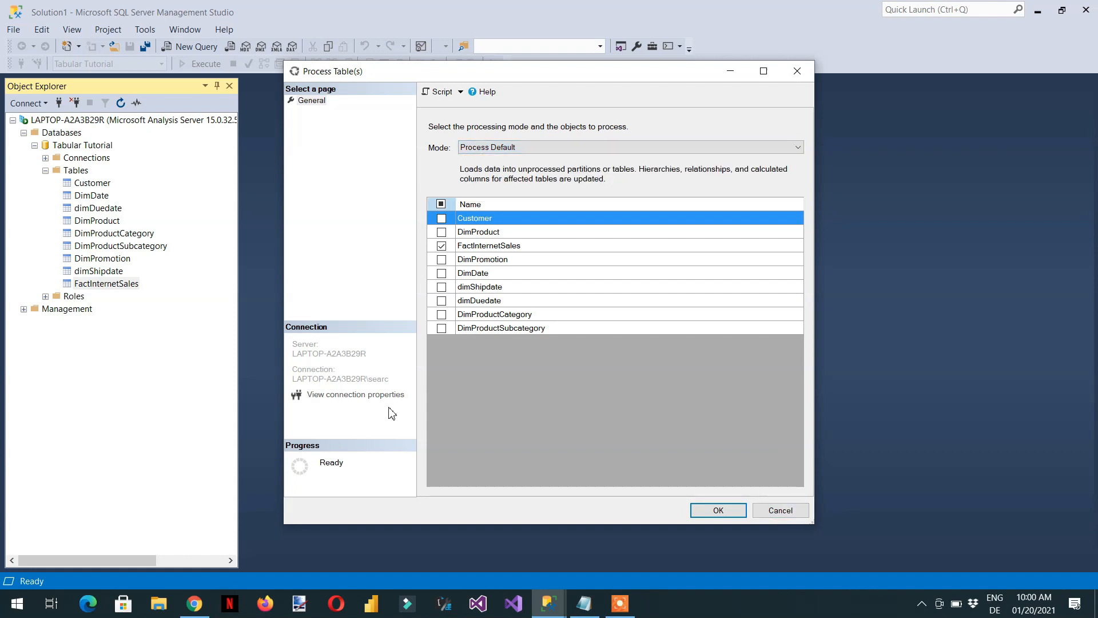
{"action": "left_click", "coordinate": [780, 510]}
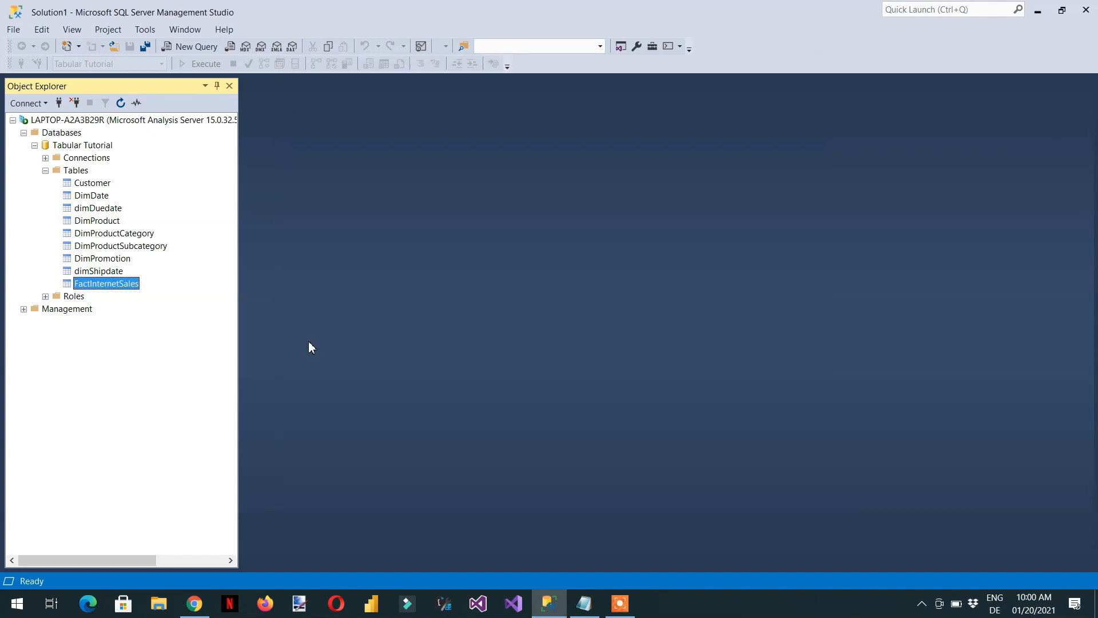
Review the processing modes offered for the FactInternetSales >2012 partition, closing the partition dialogs without processing
{"action": "right_click", "coordinate": [125, 289]}
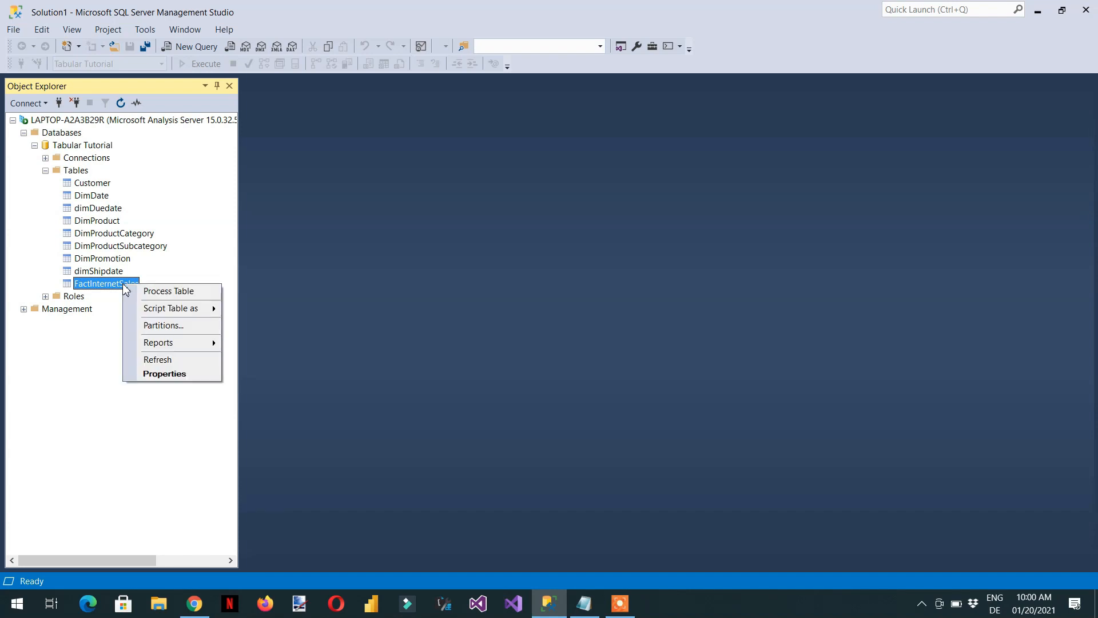
{"action": "left_click", "coordinate": [187, 325]}
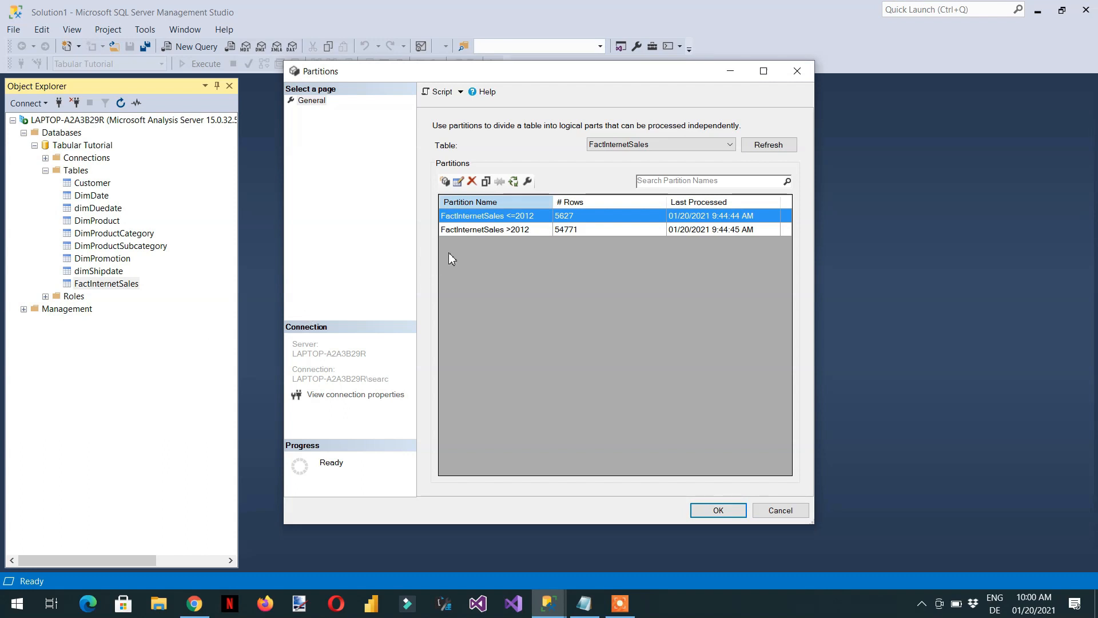
{"action": "left_click", "coordinate": [483, 229]}
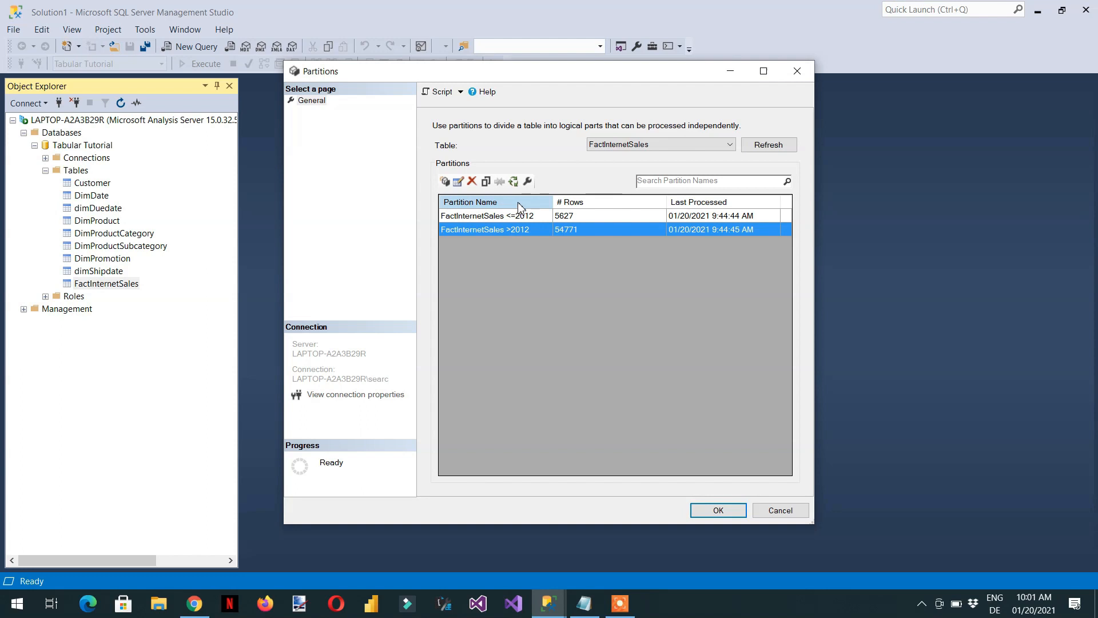
{"action": "left_click", "coordinate": [513, 182]}
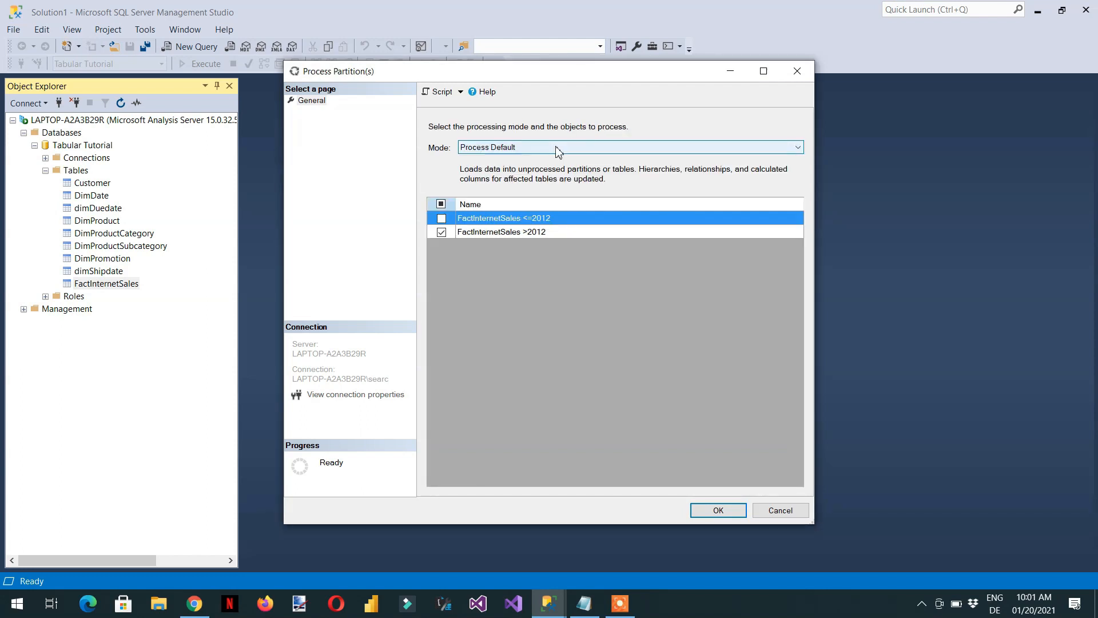
{"action": "left_click", "coordinate": [558, 150]}
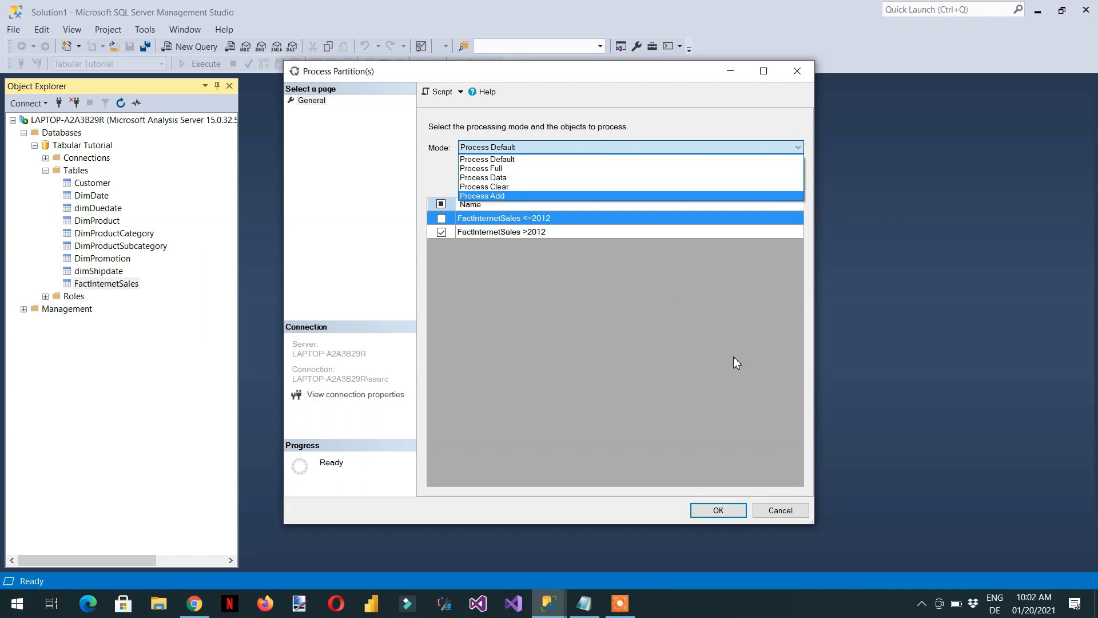
{"action": "left_click", "coordinate": [790, 516]}
{"action": "left_click", "coordinate": [790, 516]}
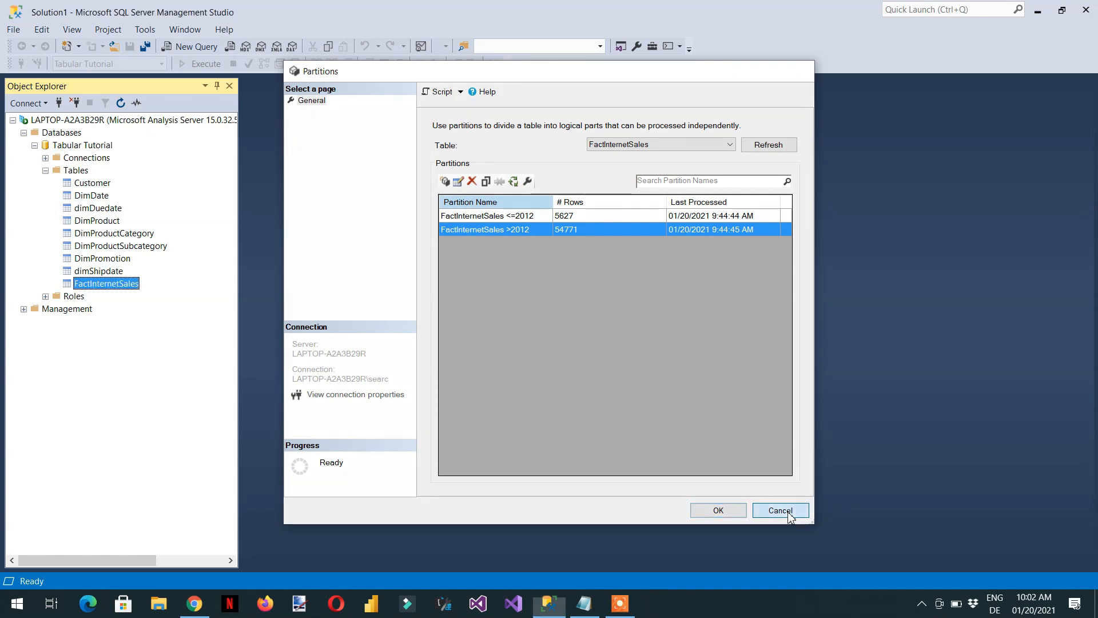
{"action": "left_click", "coordinate": [790, 517]}
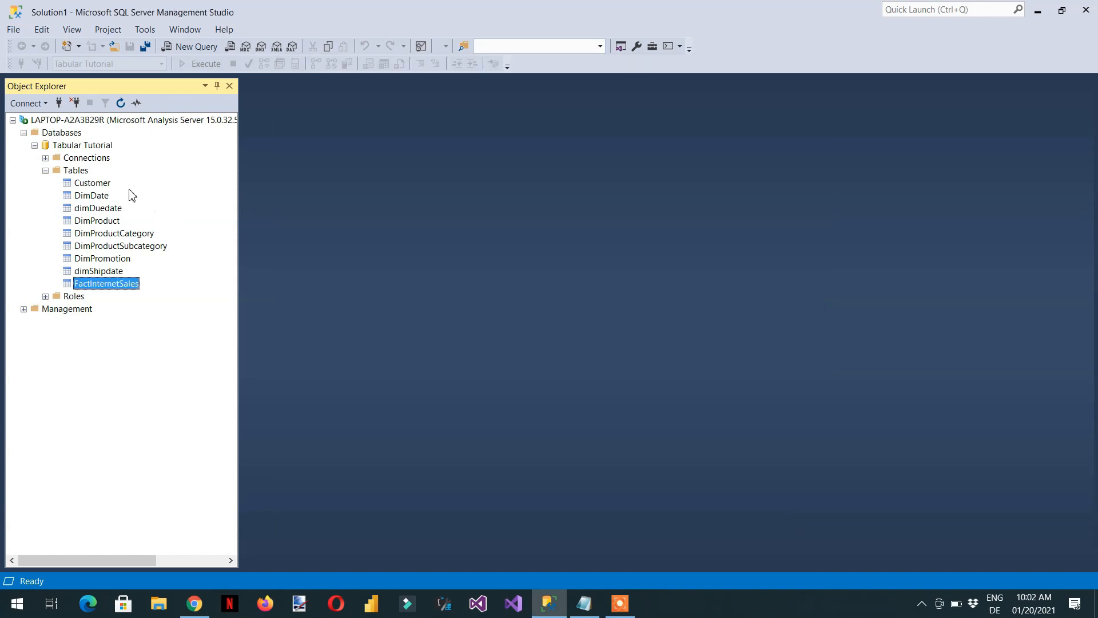
Script the Process Default action for the Tabular Tutorial database to a new query window, without processing from the dialog
{"action": "right_click", "coordinate": [77, 150]}
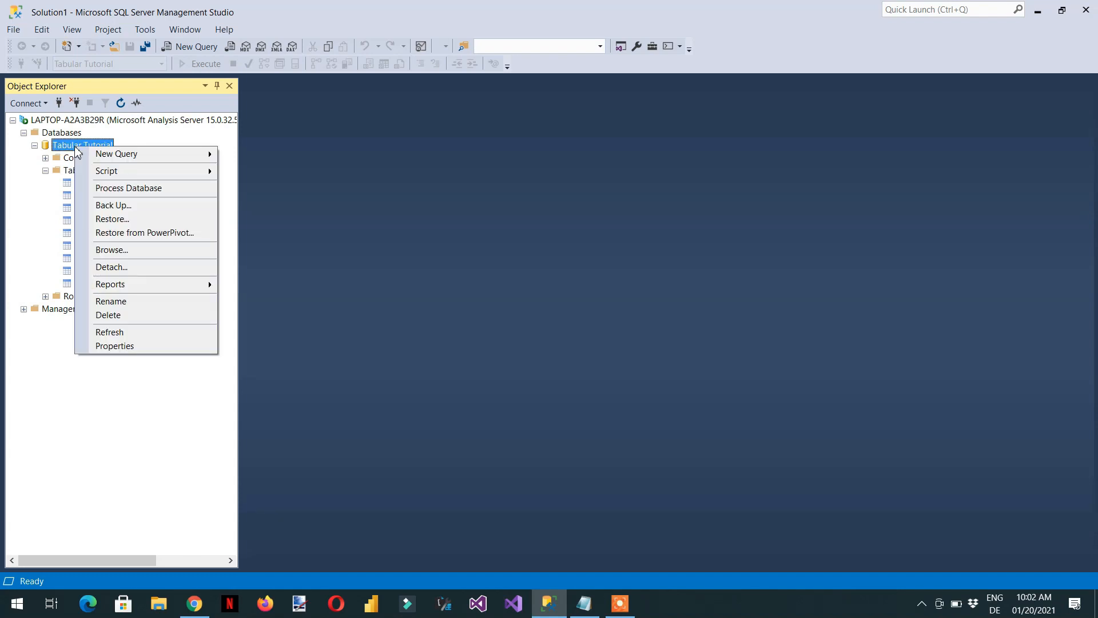
{"action": "left_click", "coordinate": [157, 192]}
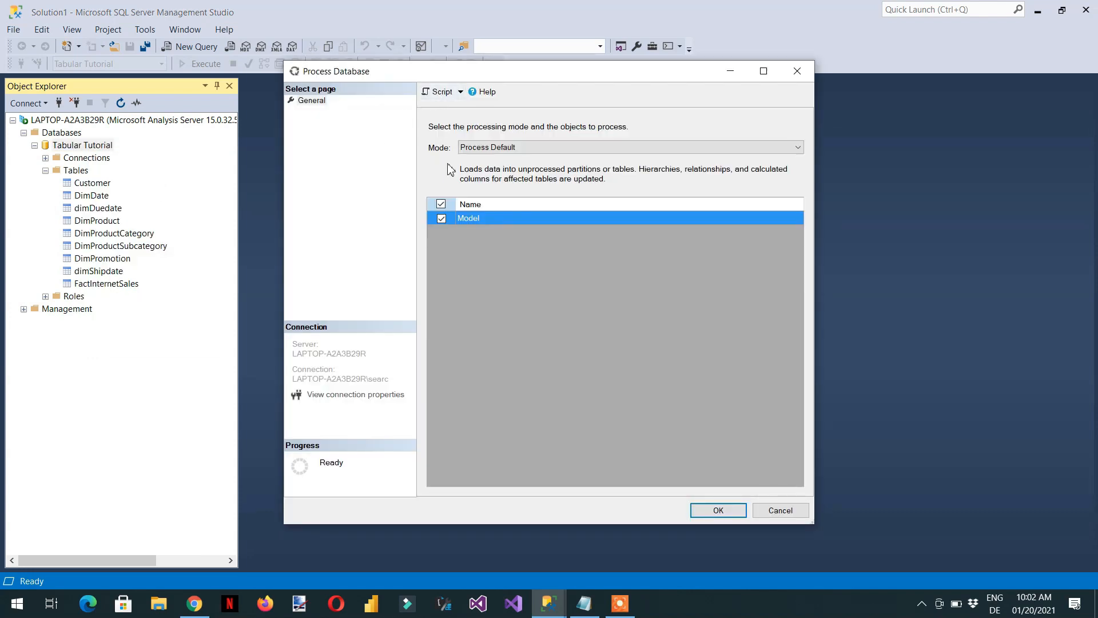
{"action": "left_click", "coordinate": [516, 149]}
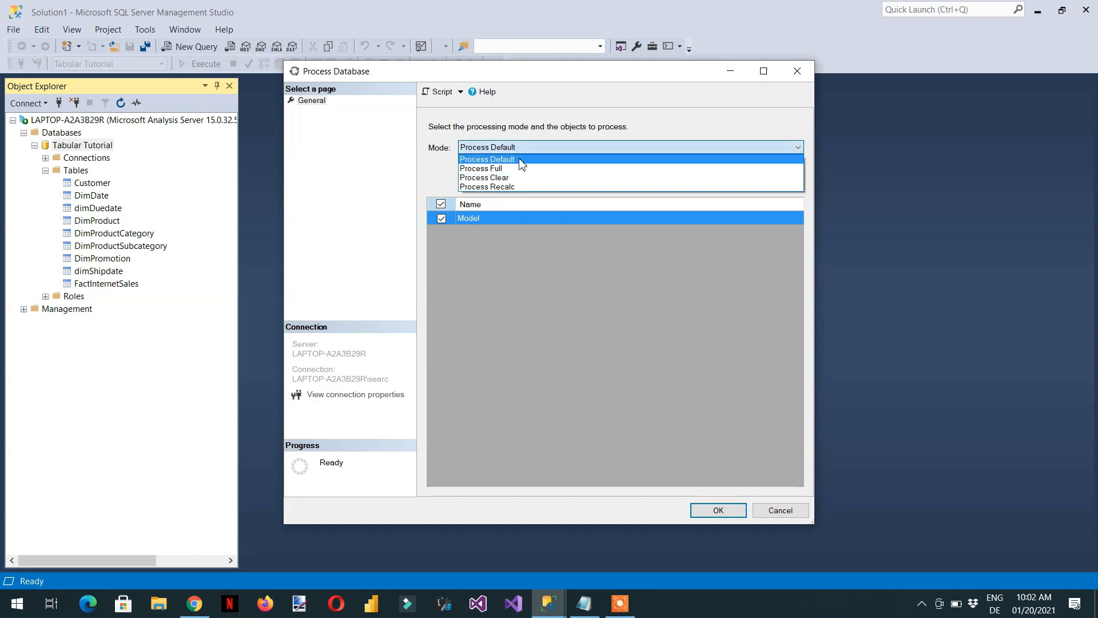
{"action": "left_click", "coordinate": [522, 159]}
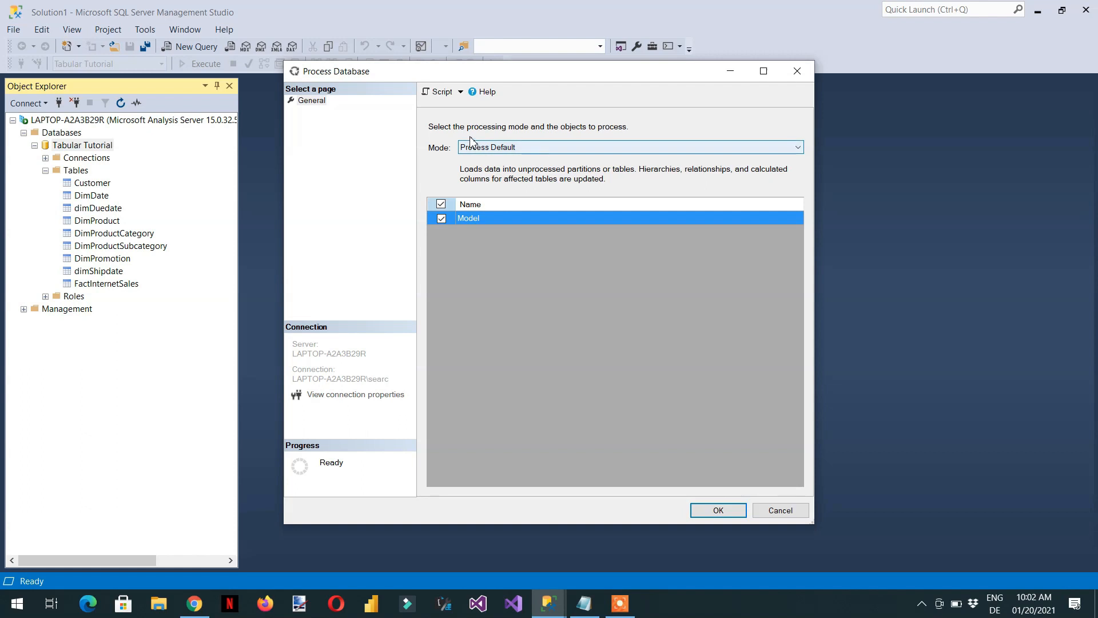
{"action": "left_click", "coordinate": [460, 97]}
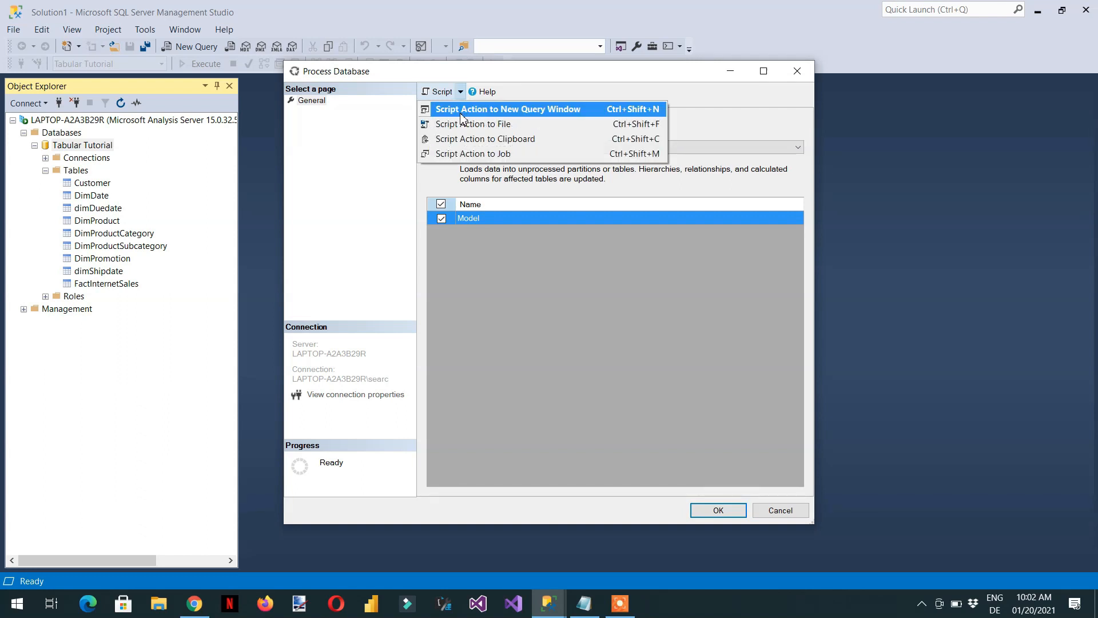
{"action": "left_click", "coordinate": [461, 112]}
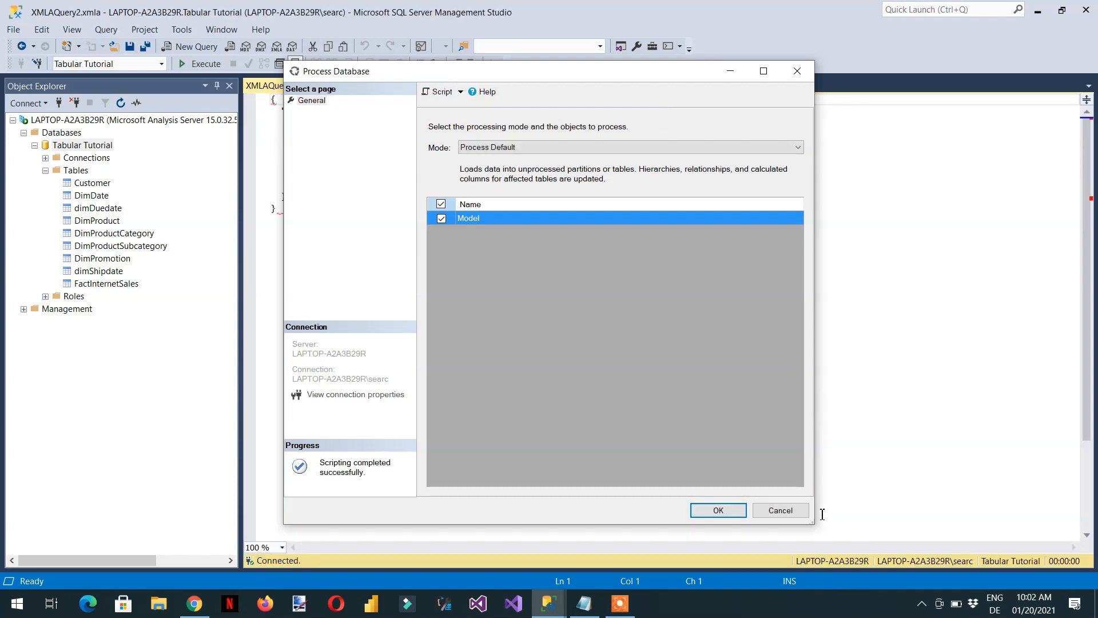
{"action": "left_click", "coordinate": [787, 511]}
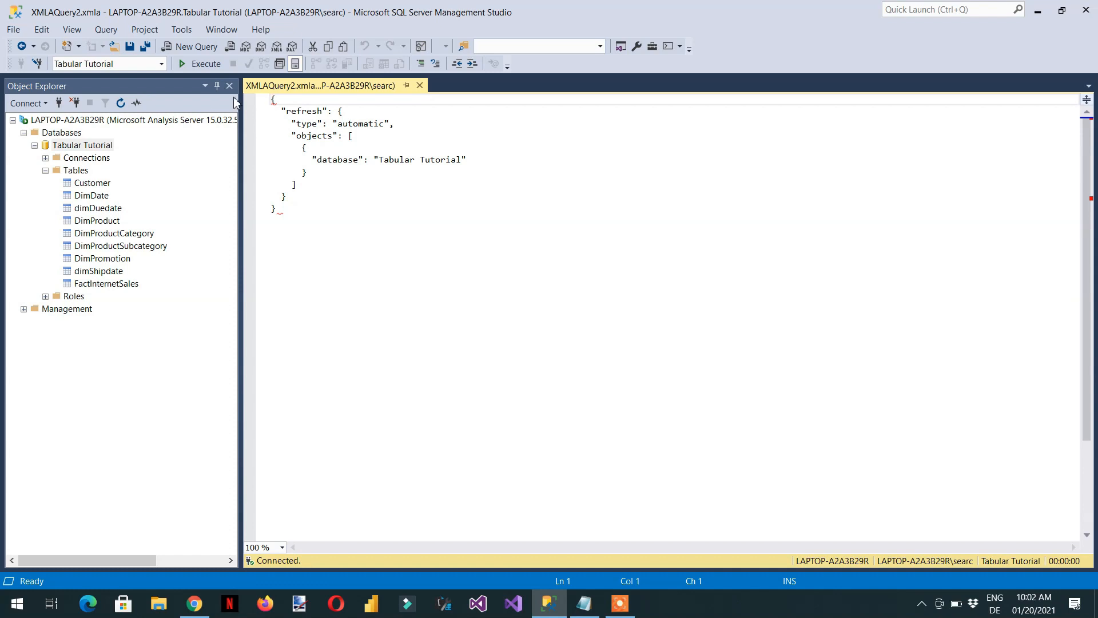
Execute the generated refresh script and select its entire text
{"action": "left_click", "coordinate": [203, 64]}
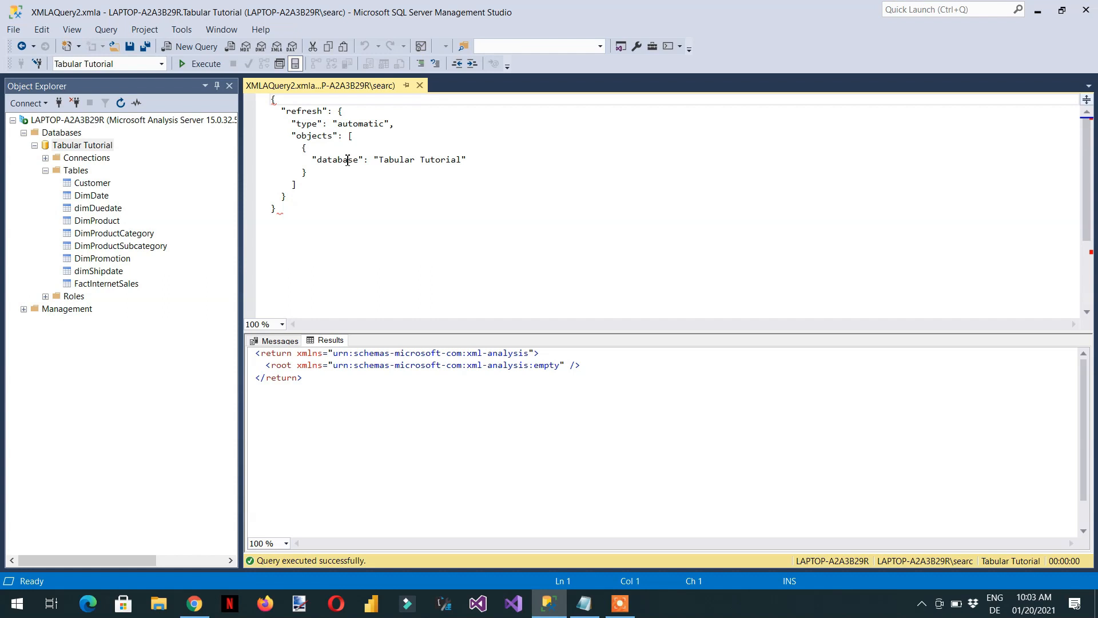
{"action": "left_click", "coordinate": [304, 220]}
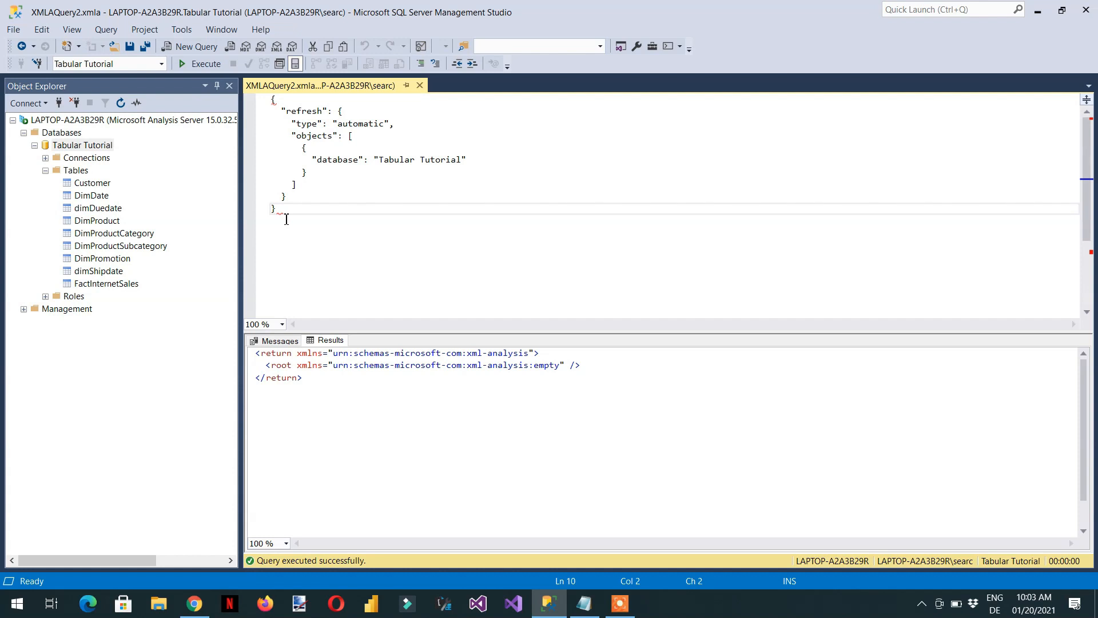
{"action": "left_click_drag", "start_coordinate": [286, 220], "coordinate": [236, 103]}
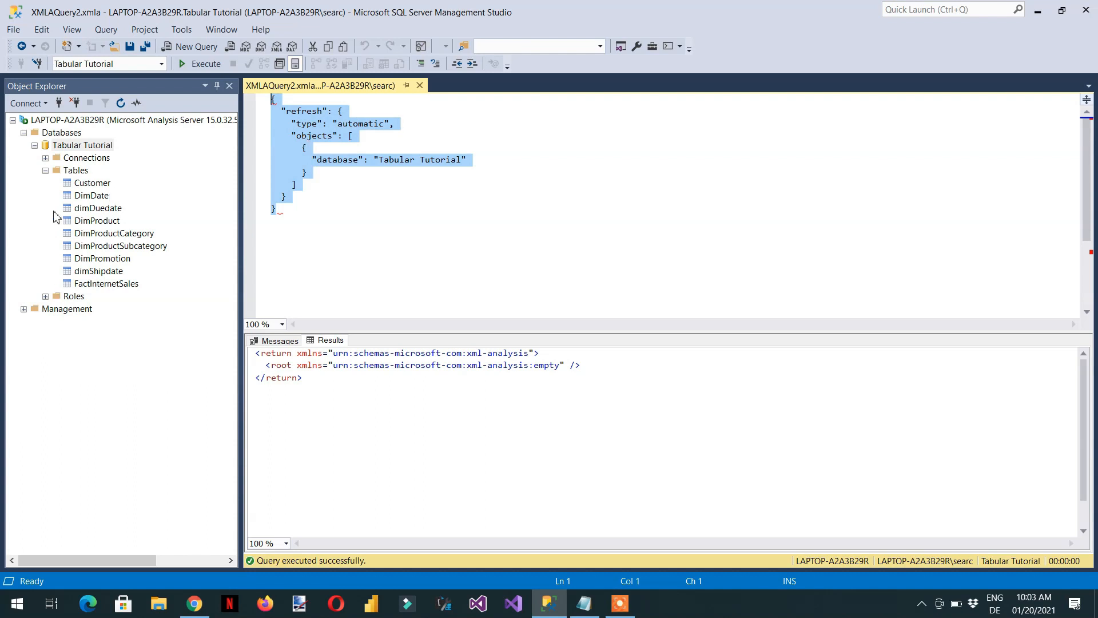
Connect to the local SQL Server Database Engine with Windows Authentication
{"action": "left_click", "coordinate": [45, 103]}
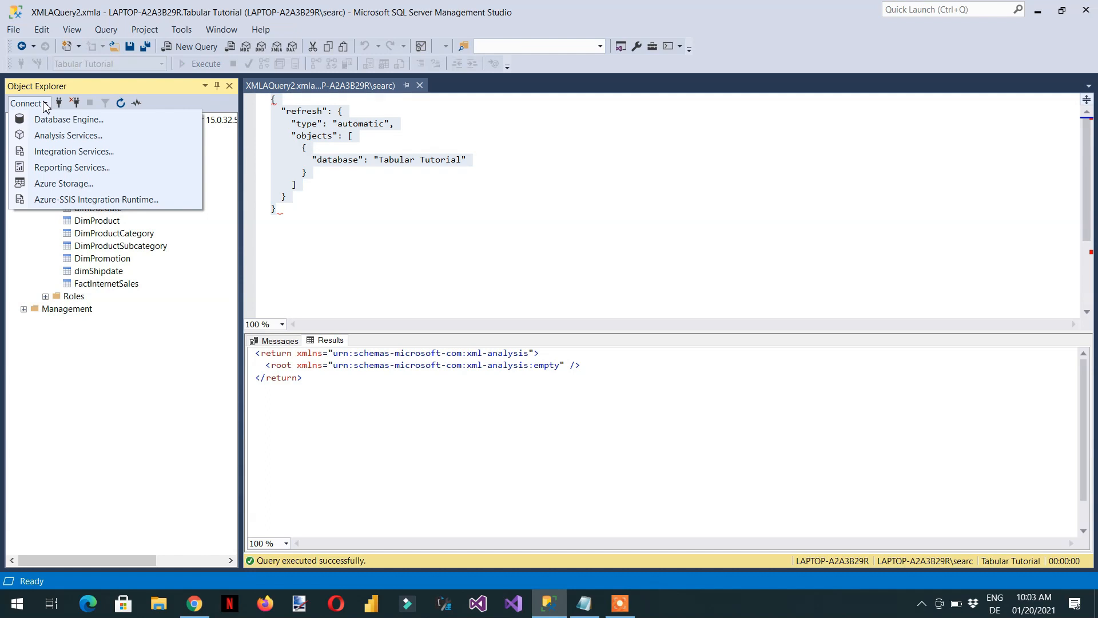
{"action": "left_click", "coordinate": [53, 119]}
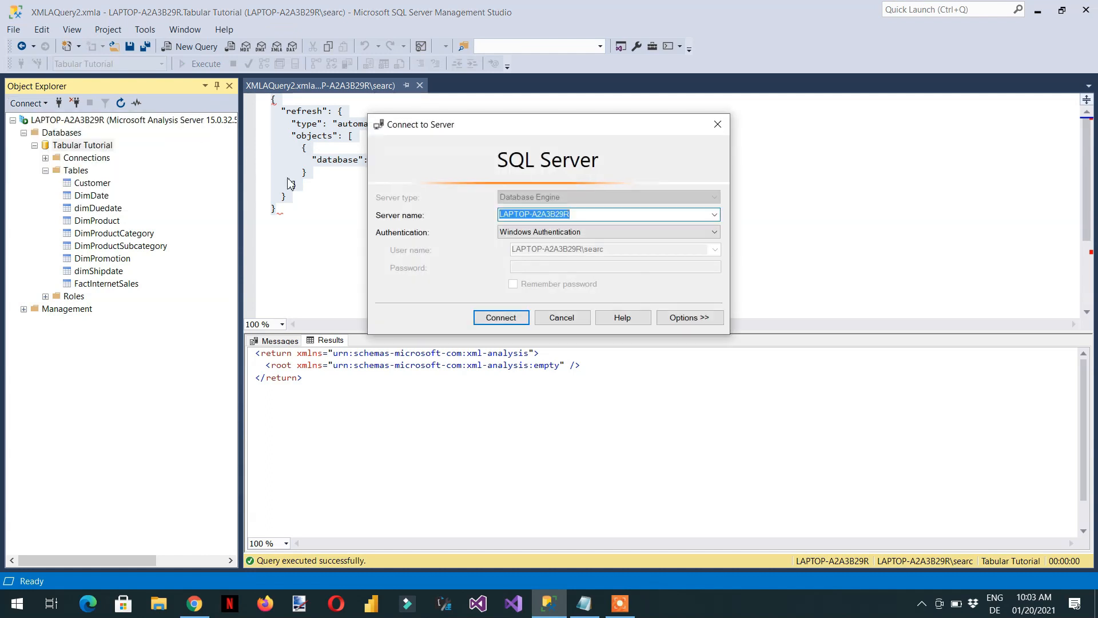
{"action": "left_click", "coordinate": [500, 318]}
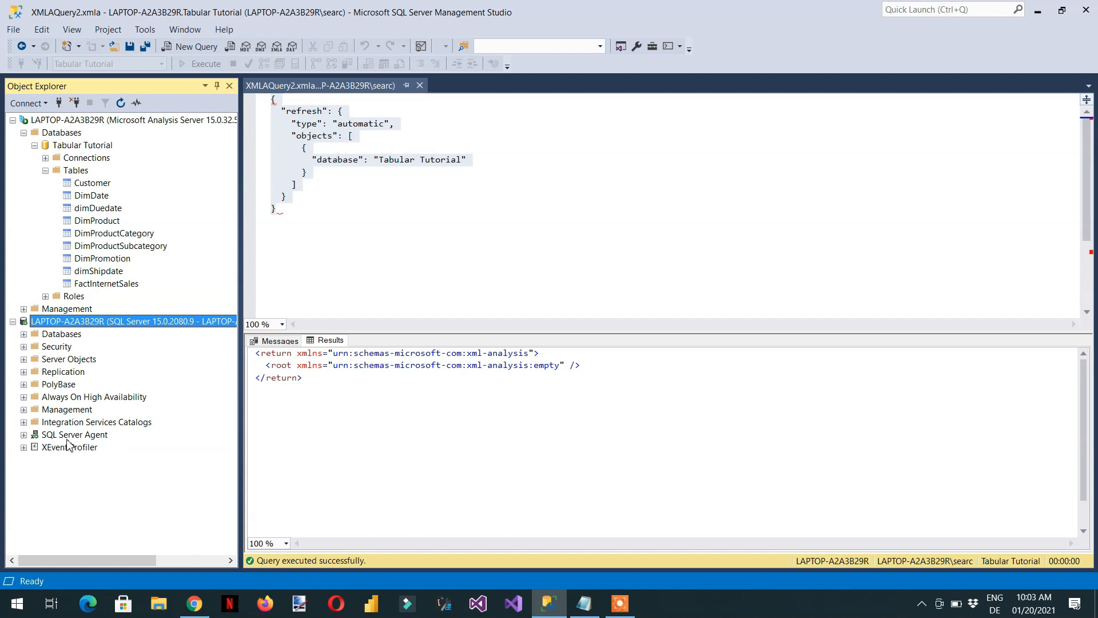
Start a new SQL Server Agent job and name it "Filling Tabular mode"
{"action": "left_click", "coordinate": [23, 434]}
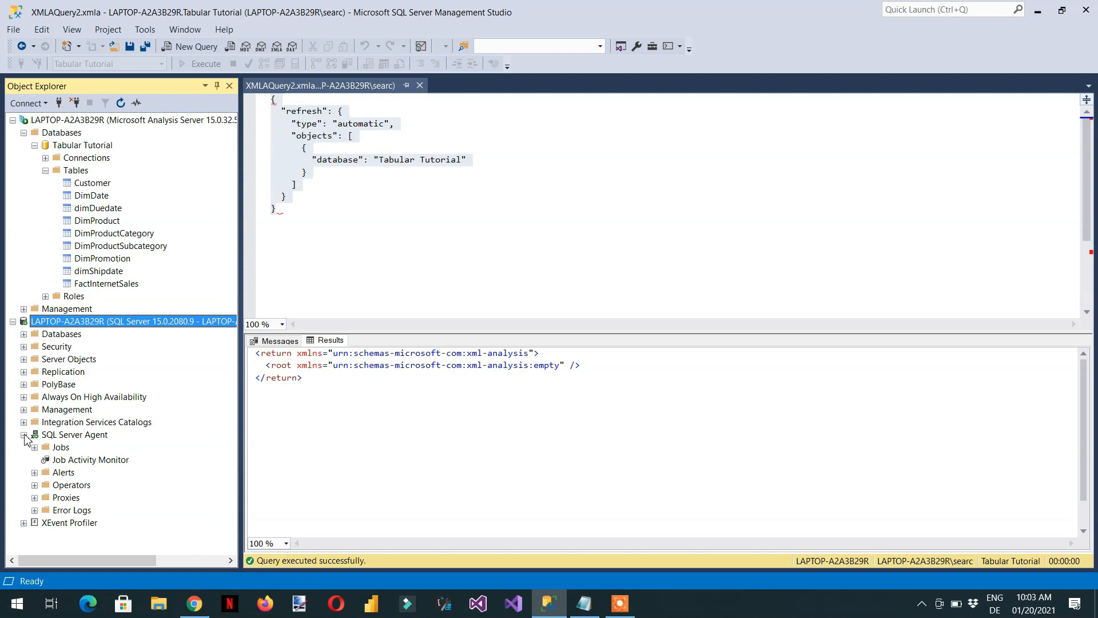
{"action": "left_click", "coordinate": [62, 450]}
{"action": "right_click", "coordinate": [59, 450]}
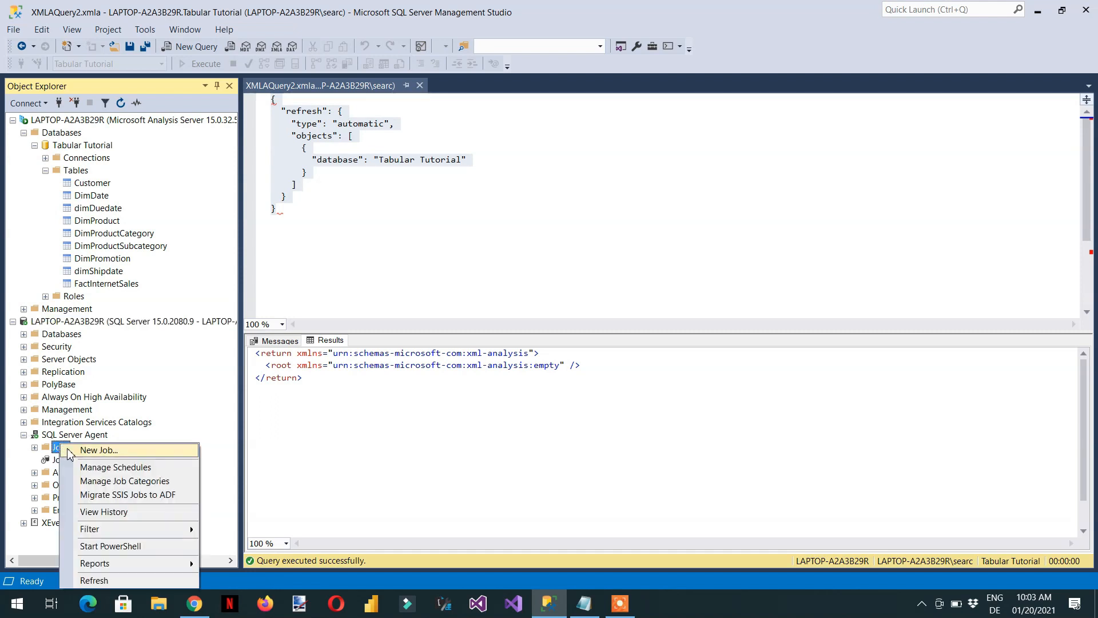
{"action": "left_click", "coordinate": [84, 451]}
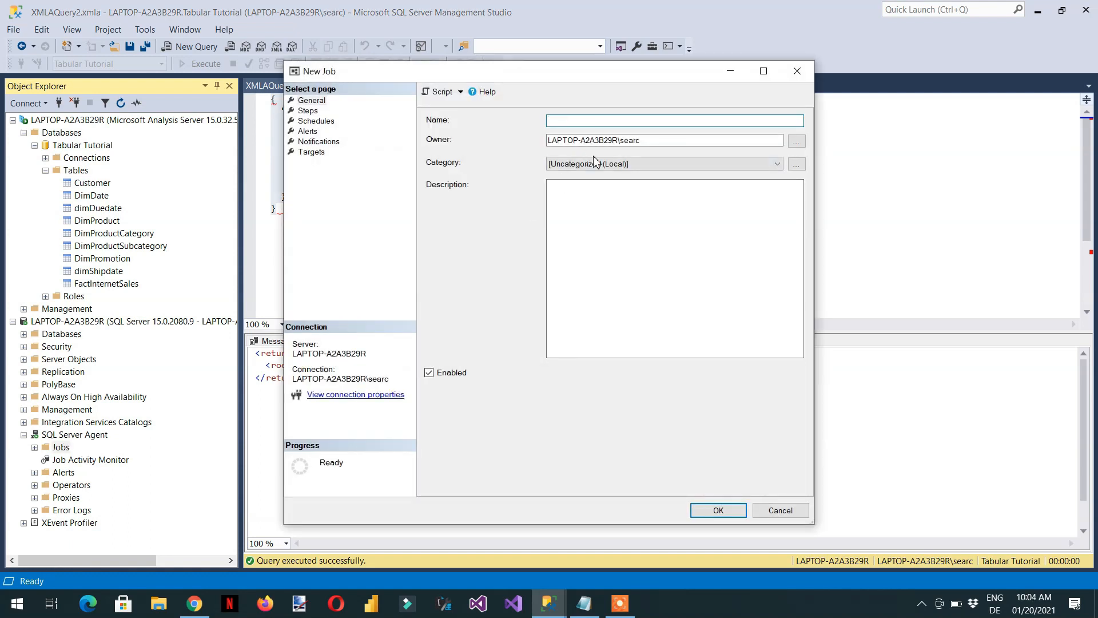
{"action": "type", "text": "Filling Tabular model"}
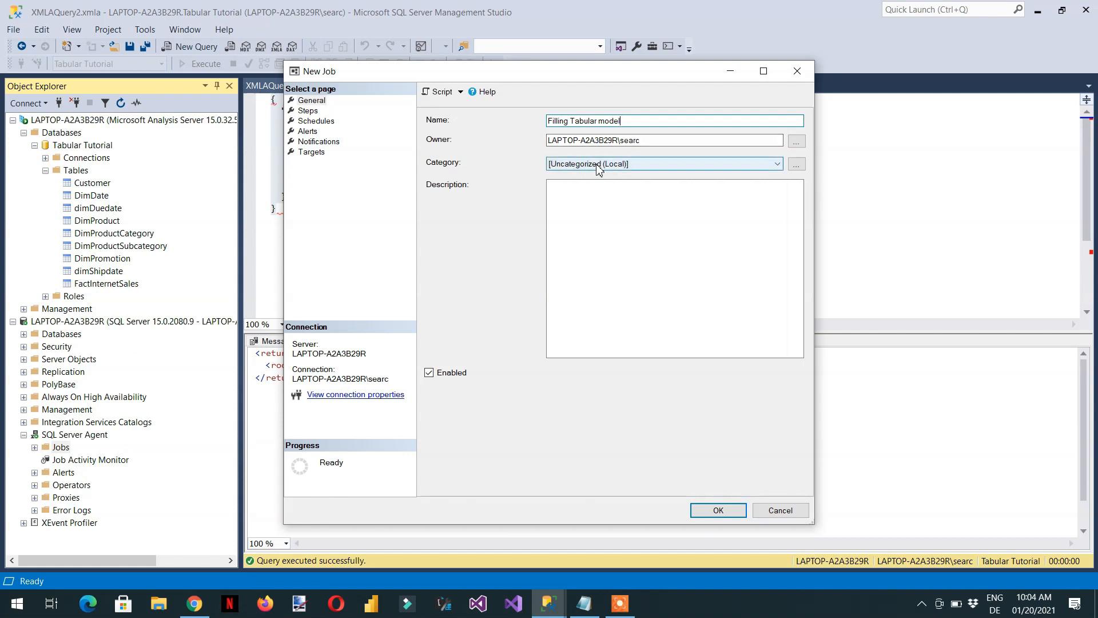
Start a new job step named "Data Fill" with the type SQL Server Analysis Services Command
{"action": "left_click", "coordinate": [307, 112]}
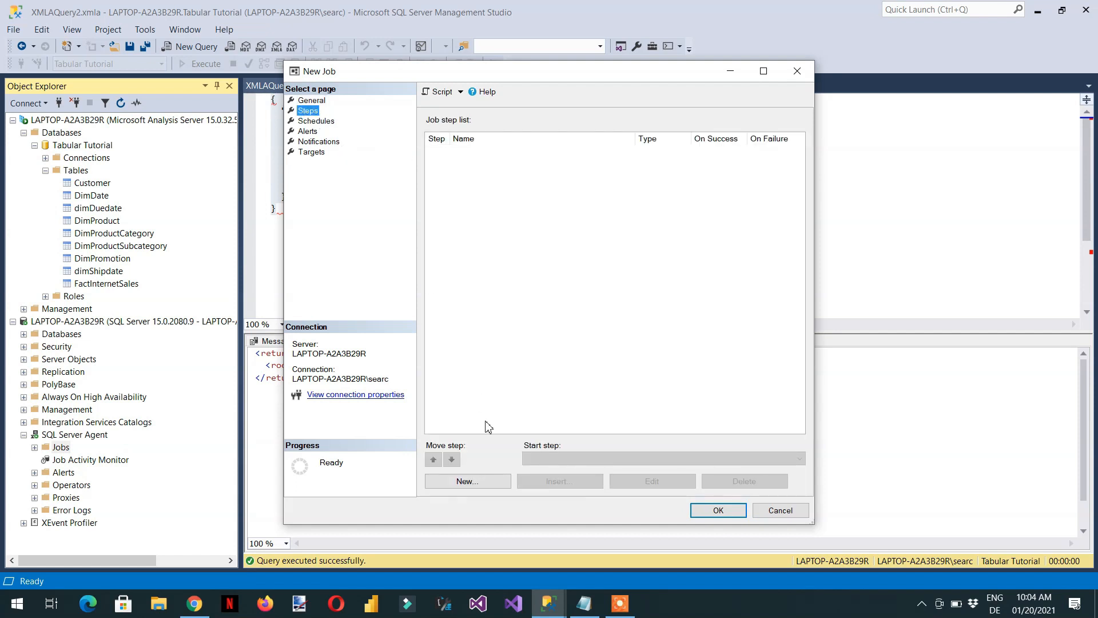
{"action": "left_click", "coordinate": [467, 482]}
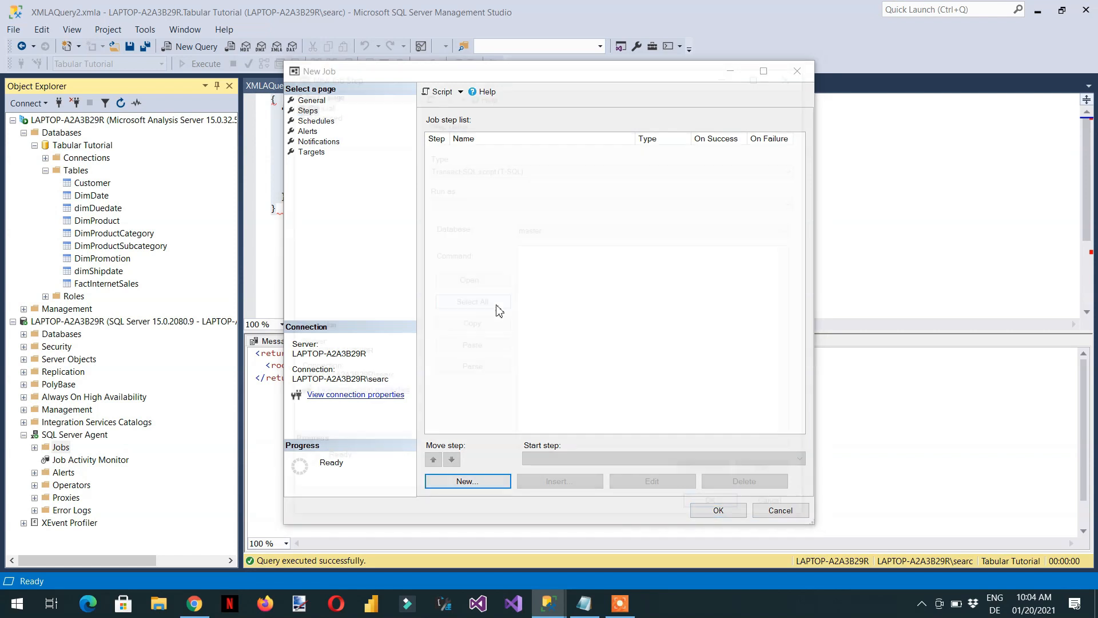
{"action": "left_click", "coordinate": [516, 134]}
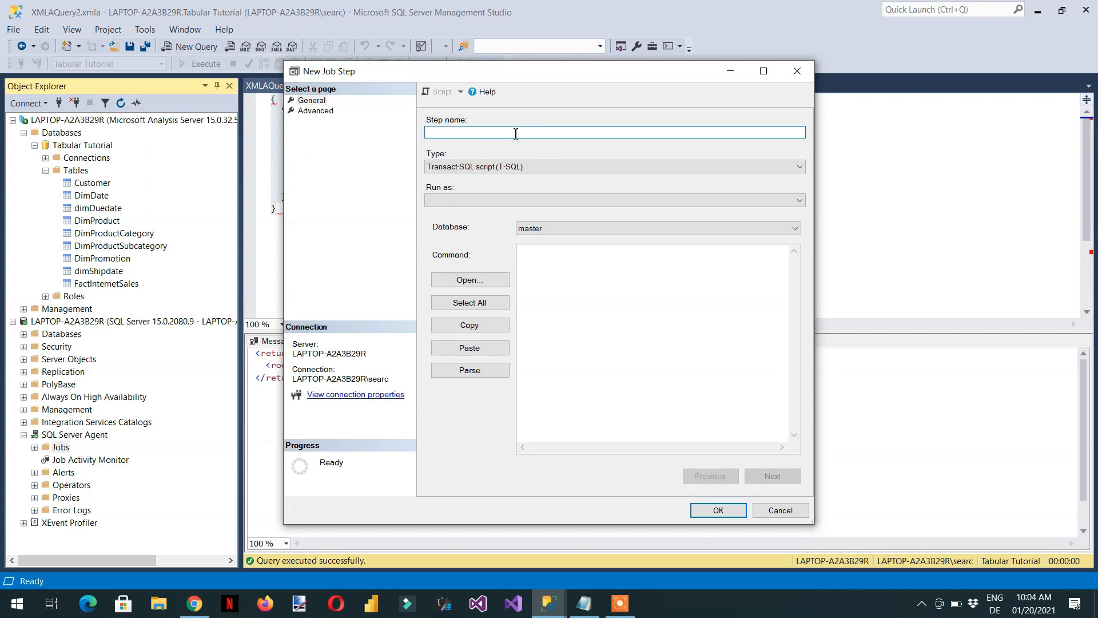
{"action": "type", "text": "Data Fill"}
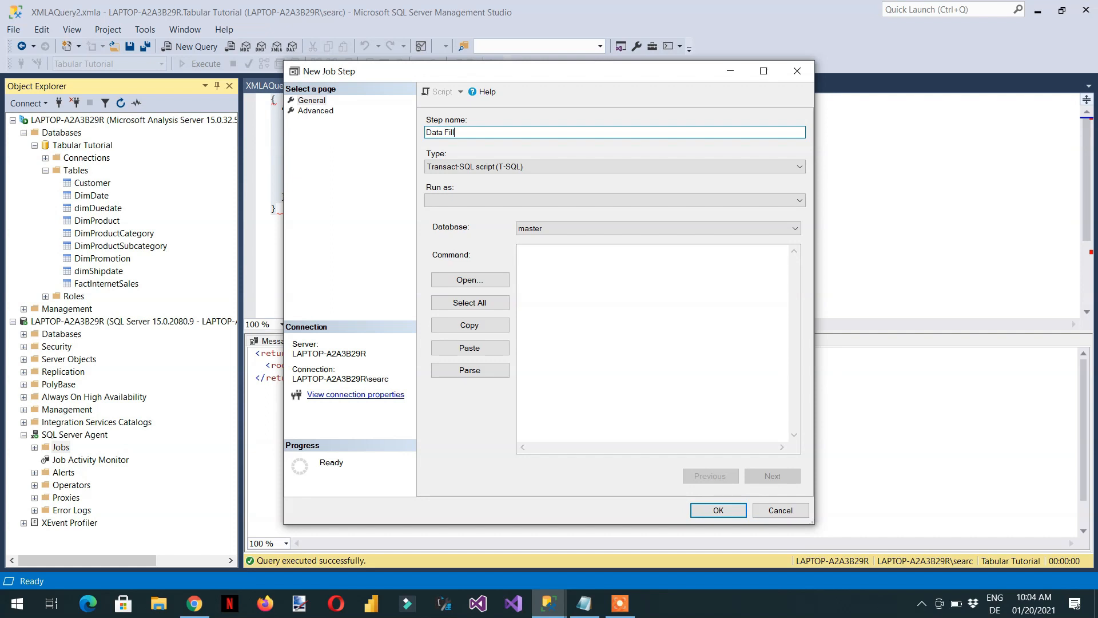
{"action": "left_click", "coordinate": [568, 172]}
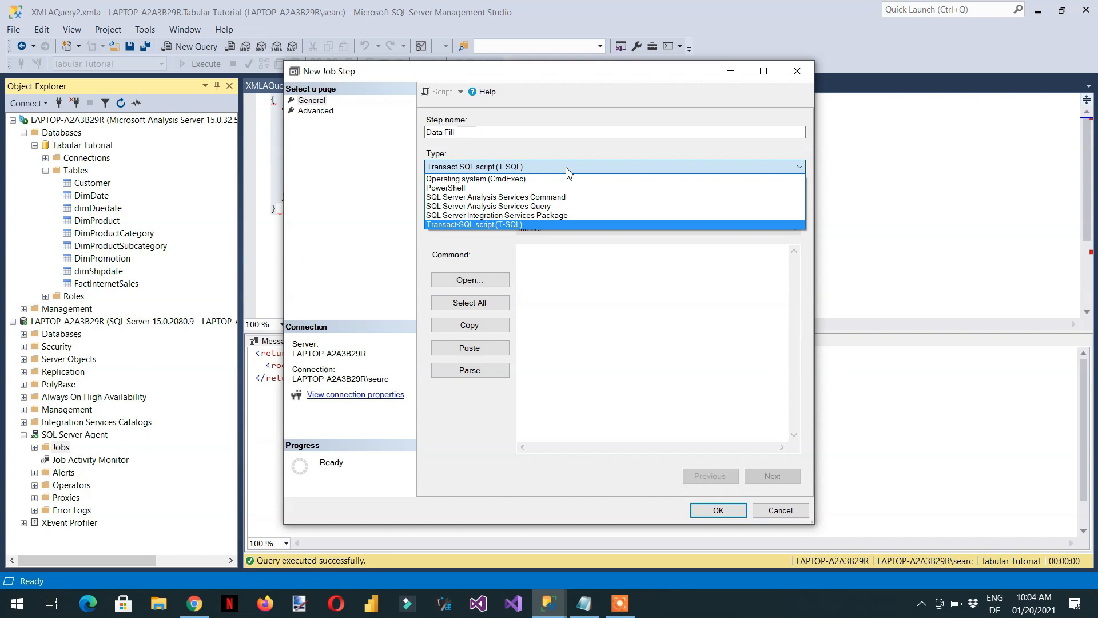
{"action": "left_click", "coordinate": [540, 197]}
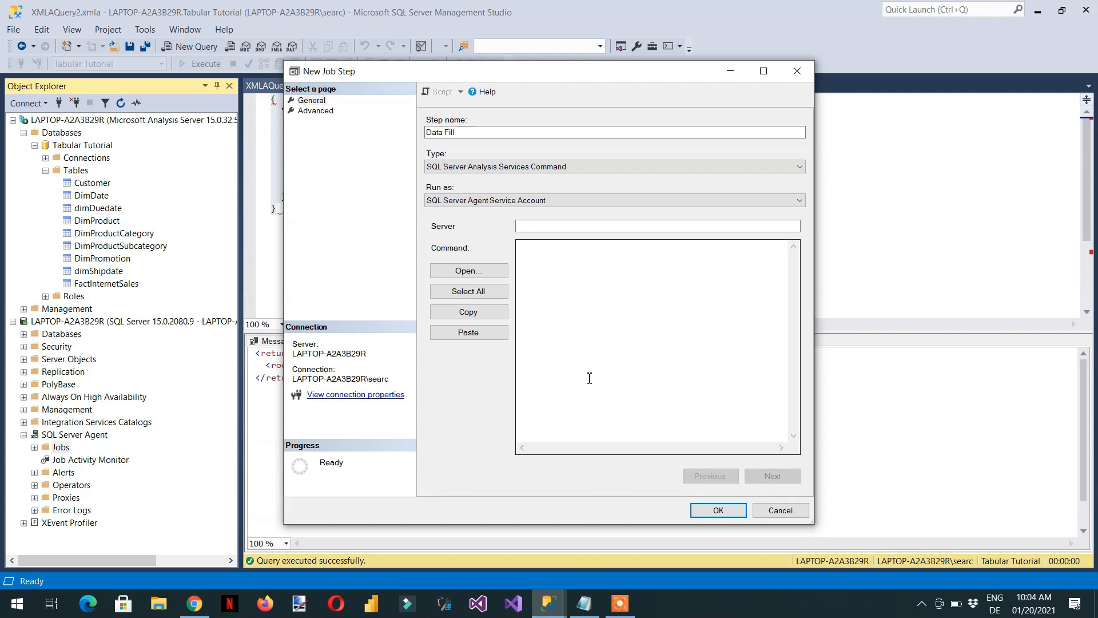
{"action": "left_click", "coordinate": [582, 347]}
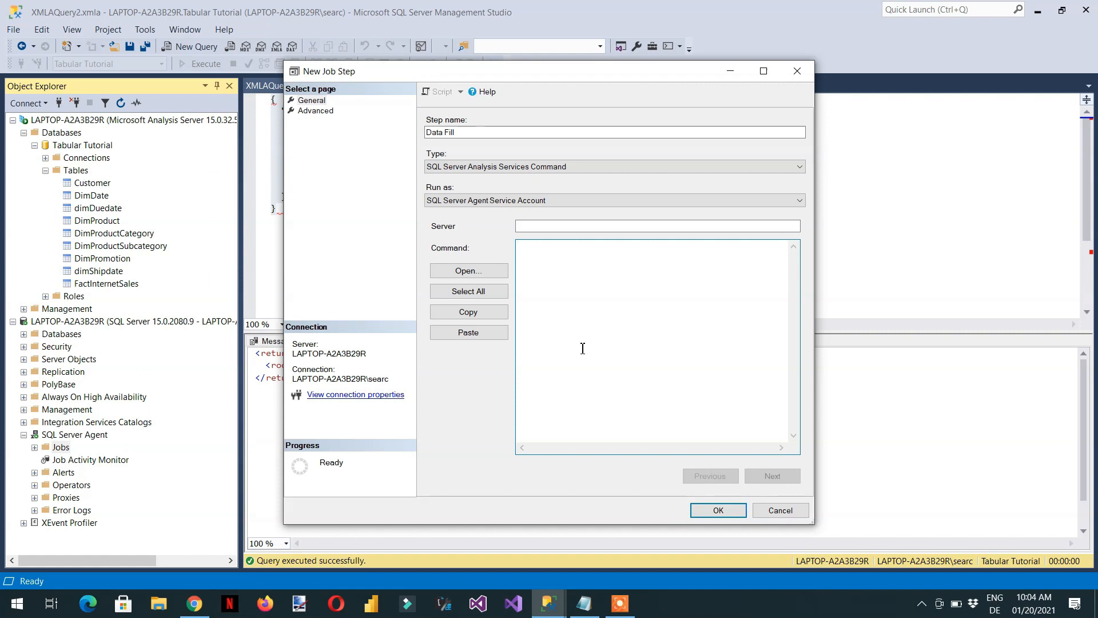
{"action": "type", "text": "LAPTOP-A2A3B29R"}
{"action": "key", "text": "BackSpace"}
{"action": "key", "text": "BackSpace"}
{"action": "key", "text": "BackSpace"}
{"action": "key", "text": "BackSpace"}
{"action": "key", "text": "BackSpace"}
{"action": "key", "text": "BackSpace"}
{"action": "key", "text": "BackSpace"}
{"action": "key", "text": "BackSpace"}
{"action": "key", "text": "BackSpace"}
{"action": "key", "text": "BackSpace"}
{"action": "key", "text": "BackSpace"}
{"action": "key", "text": "BackSpace"}
{"action": "key", "text": "BackSpace"}
{"action": "key", "text": "BackSpace"}
Copy the automatic refresh script for the Tabular Tutorial database from Notepad into the job step's command
{"action": "left_click", "coordinate": [591, 615]}
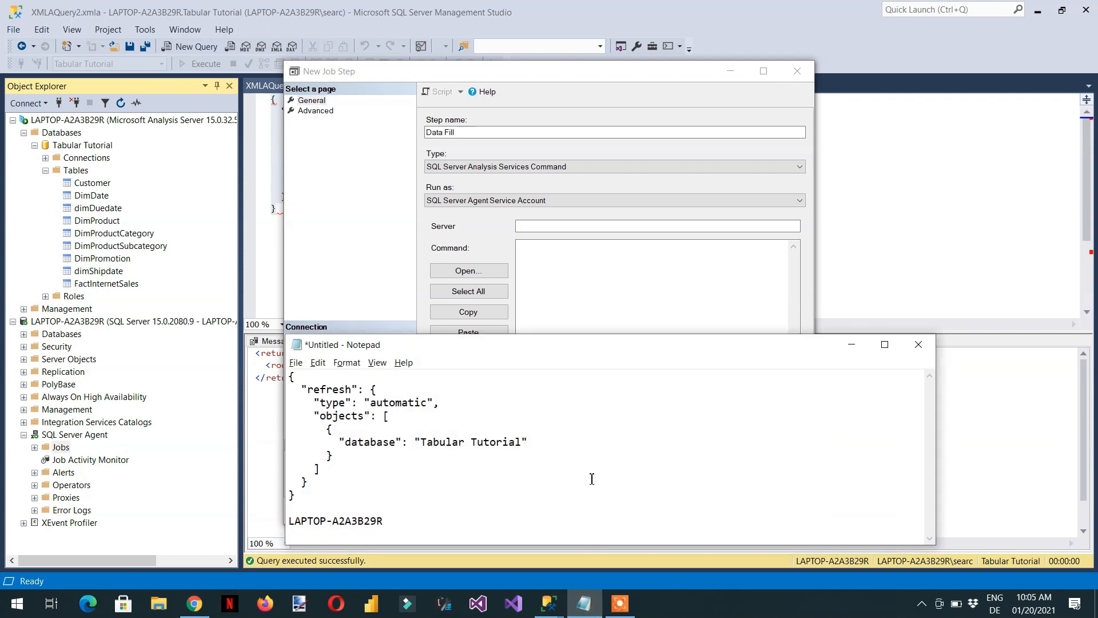
{"action": "left_click_drag", "start_coordinate": [307, 497], "coordinate": [262, 372]}
{"action": "key", "text": "ctrl+c"}
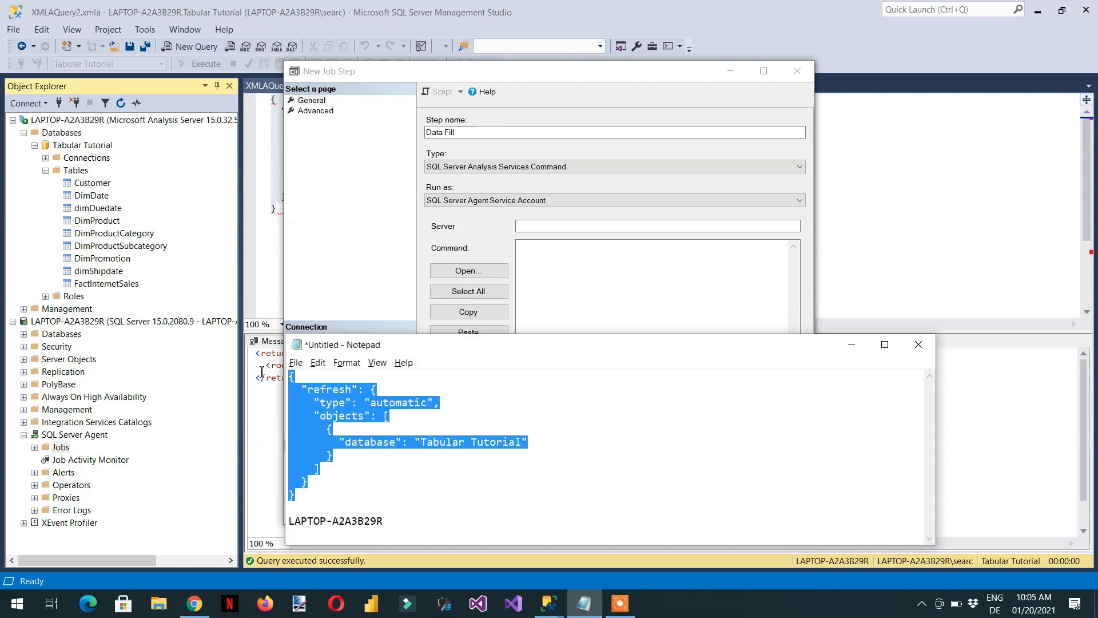
{"action": "left_click", "coordinate": [663, 300]}
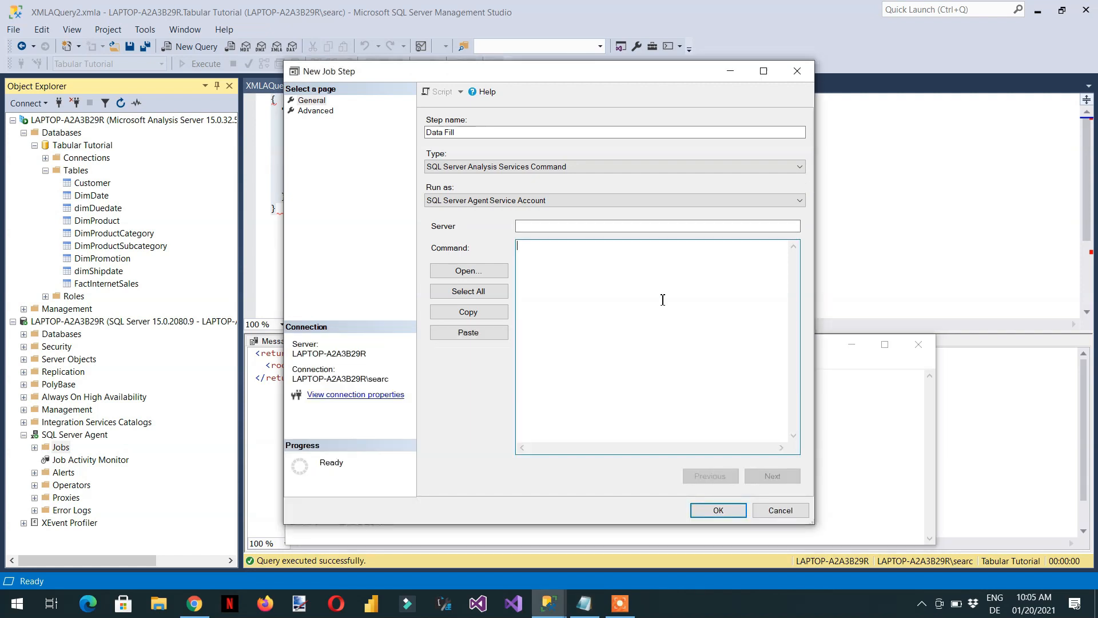
{"action": "key", "text": "ctrl+v"}
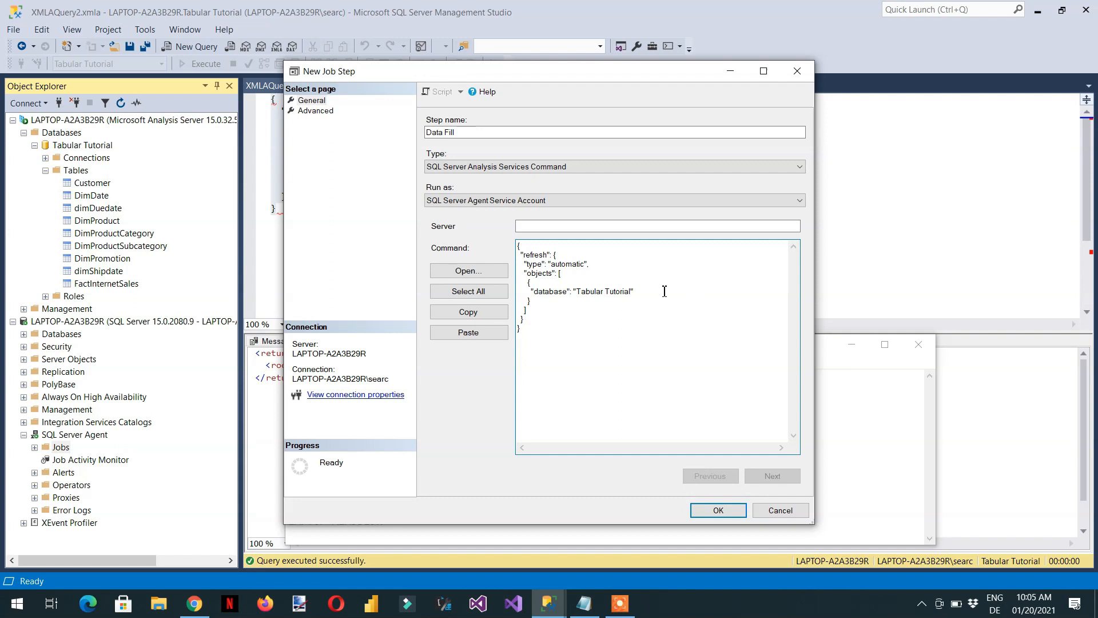
Set the job step's server to LAPTOP-A2A3B29R, copied from Notepad, and save both the step and the new job
{"action": "left_click", "coordinate": [575, 228]}
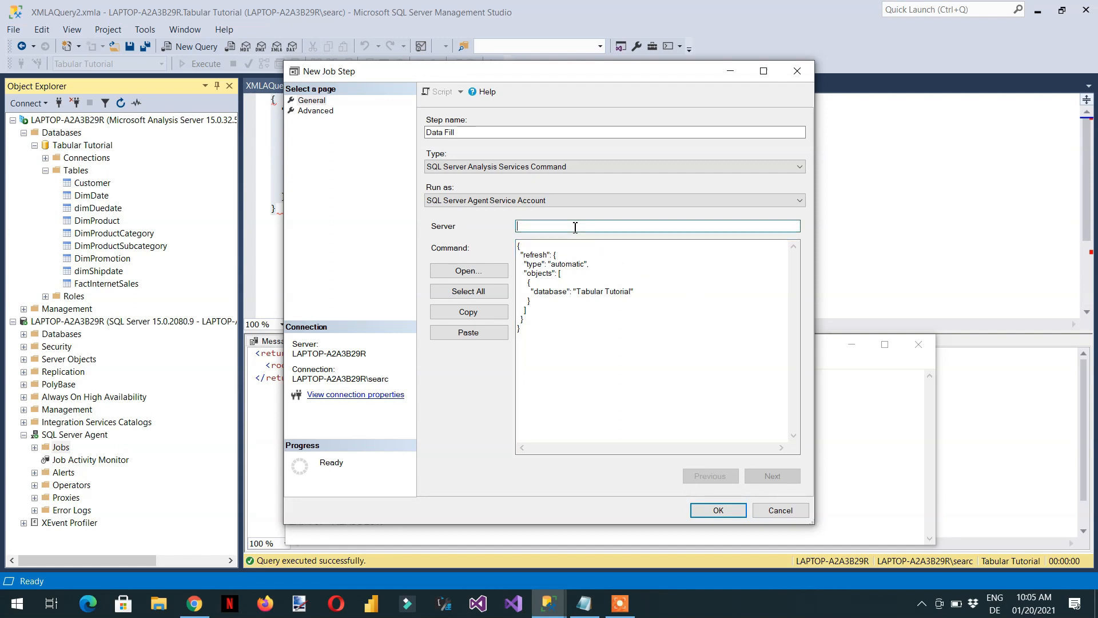
{"action": "left_click", "coordinate": [584, 603]}
{"action": "left_click_drag", "start_coordinate": [395, 520], "coordinate": [287, 528]}
{"action": "key", "text": "ctrl+c"}
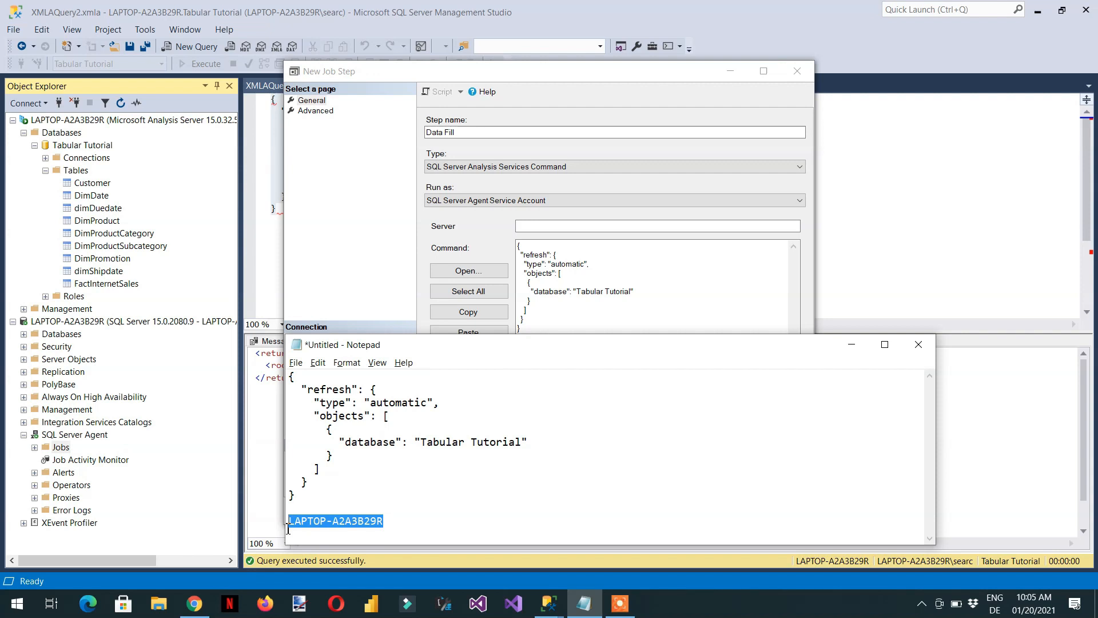
{"action": "left_click", "coordinate": [530, 225]}
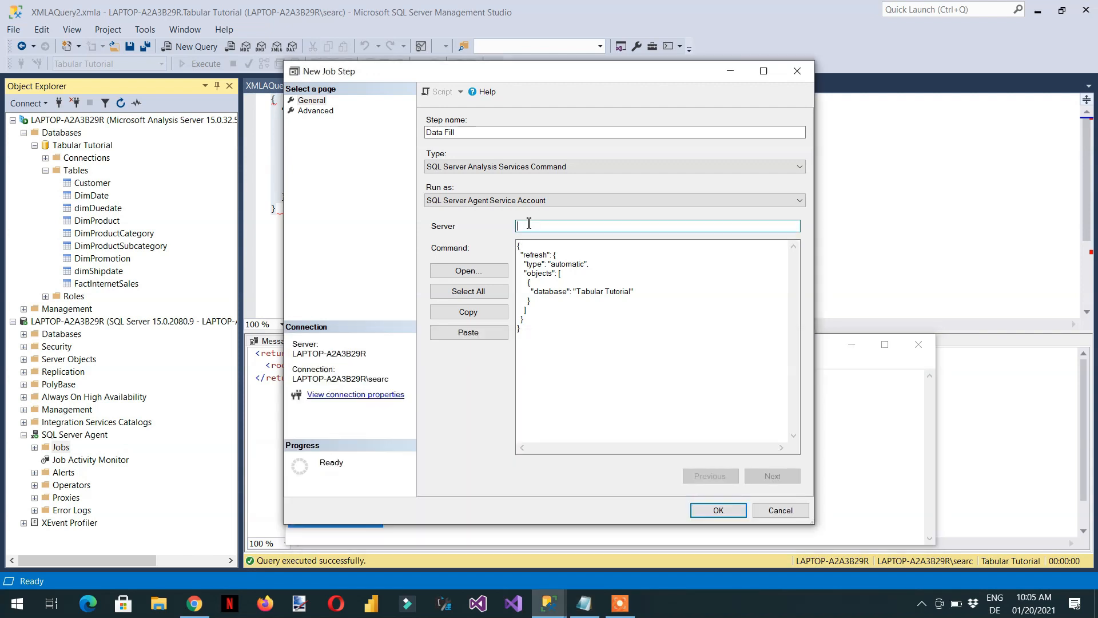
{"action": "key", "text": "ctrl+v"}
{"action": "left_click", "coordinate": [717, 513]}
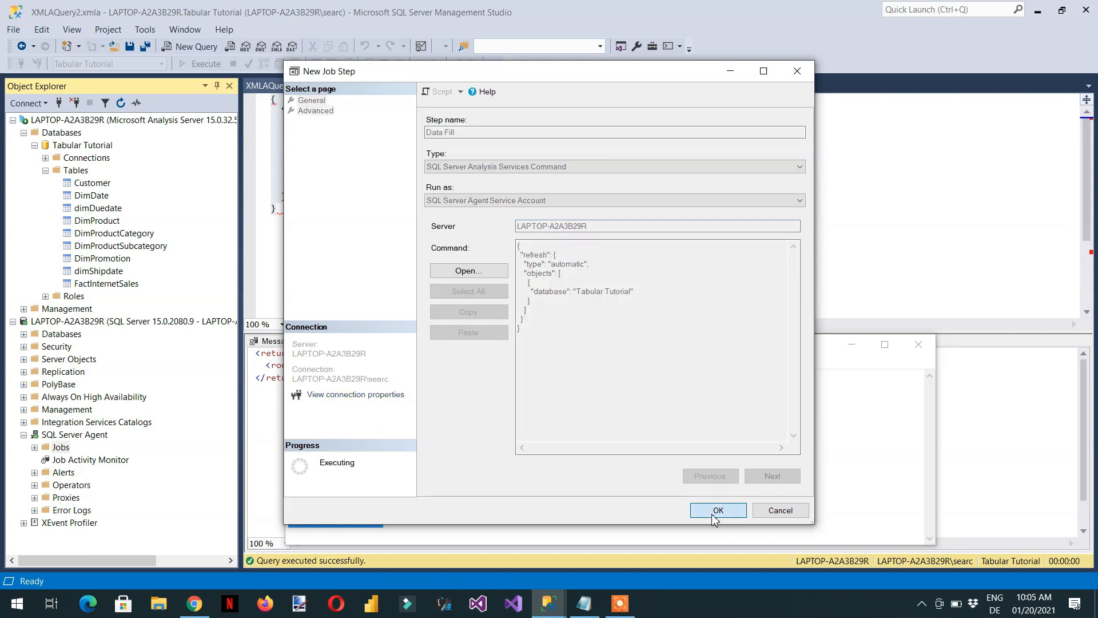
{"action": "left_click", "coordinate": [708, 516]}
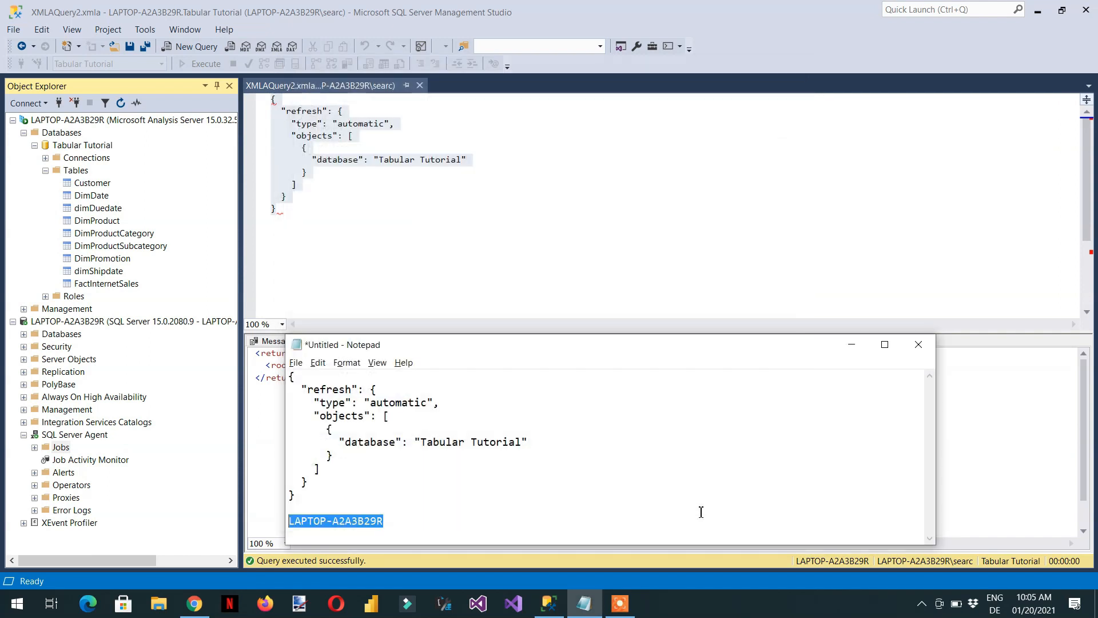
Refresh the SQL Server Agent Jobs folder and expand it
{"action": "right_click", "coordinate": [57, 451]}
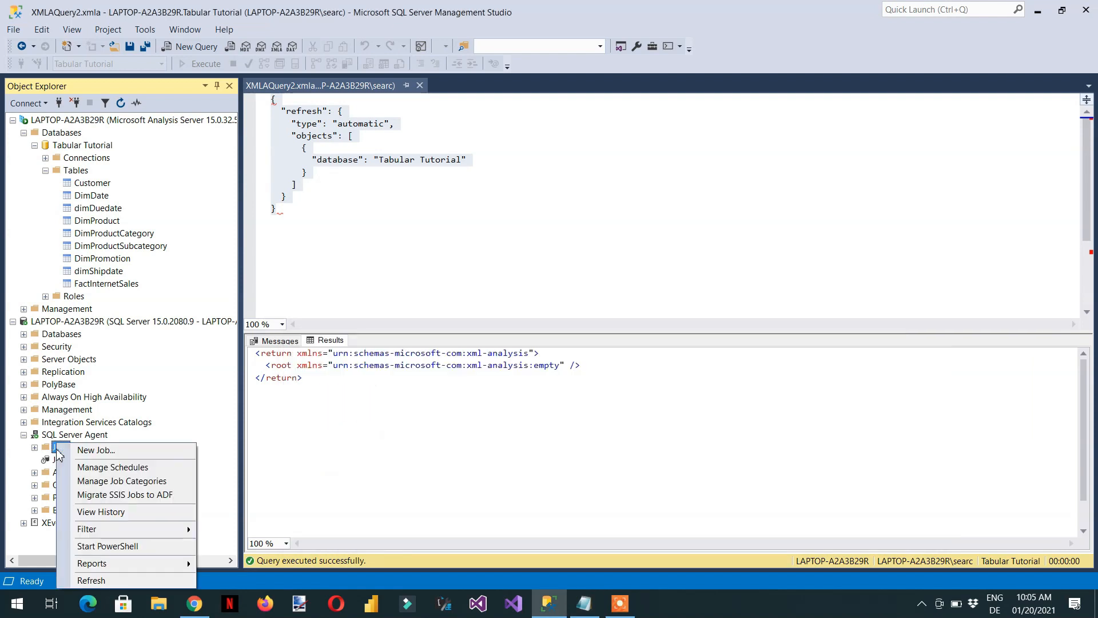
{"action": "left_click", "coordinate": [100, 579]}
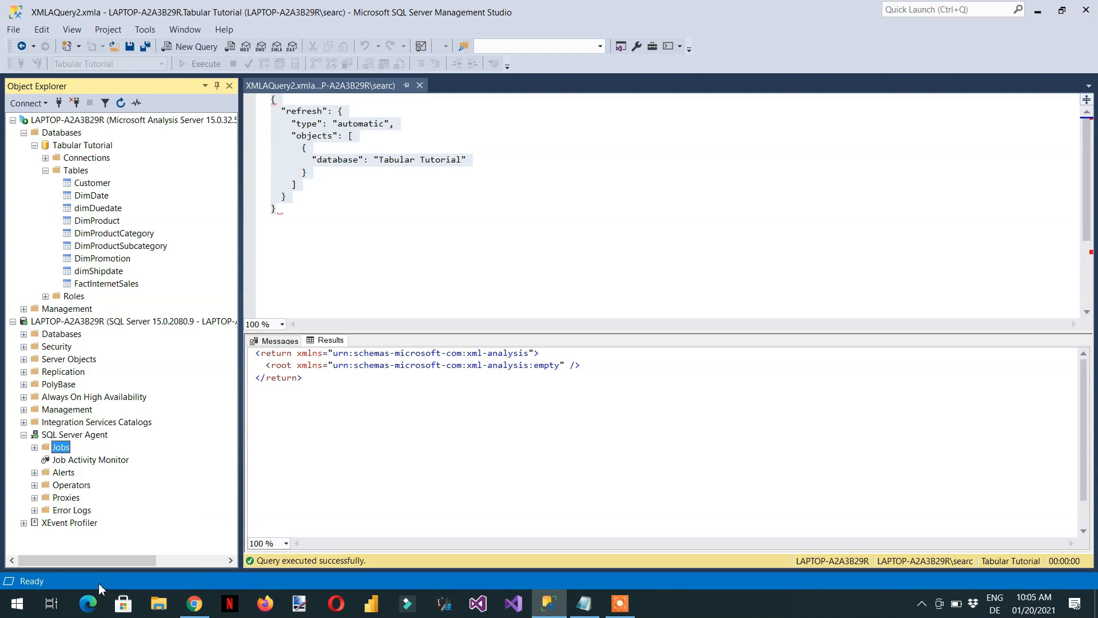
{"action": "left_click", "coordinate": [34, 448]}
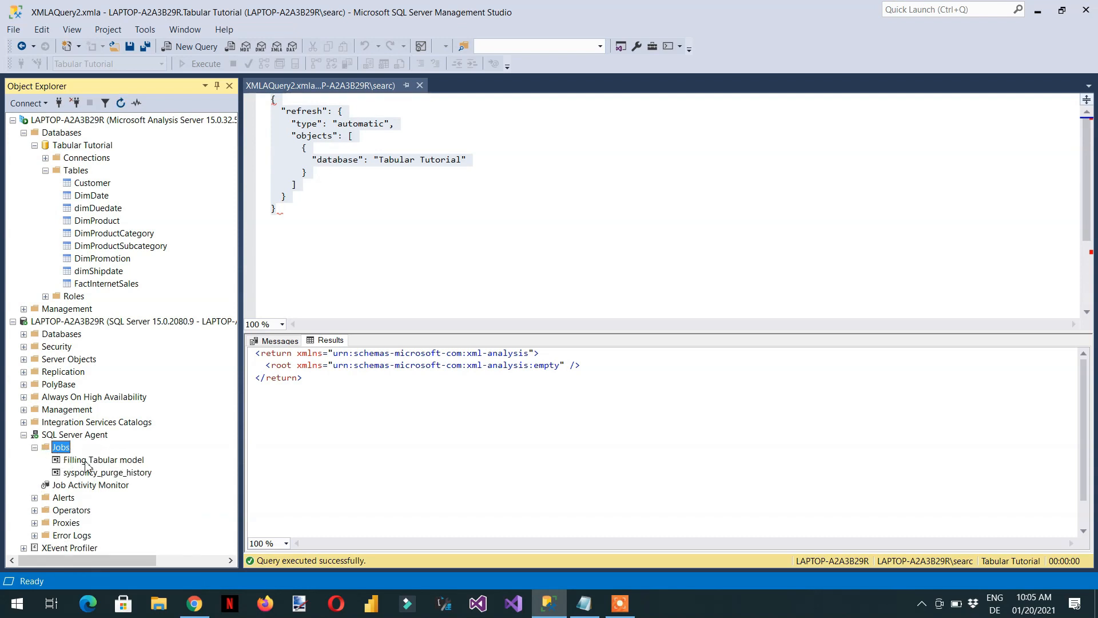
Open the properties of the Filling Tabular model job and start a new schedule for it
{"action": "left_click", "coordinate": [102, 463]}
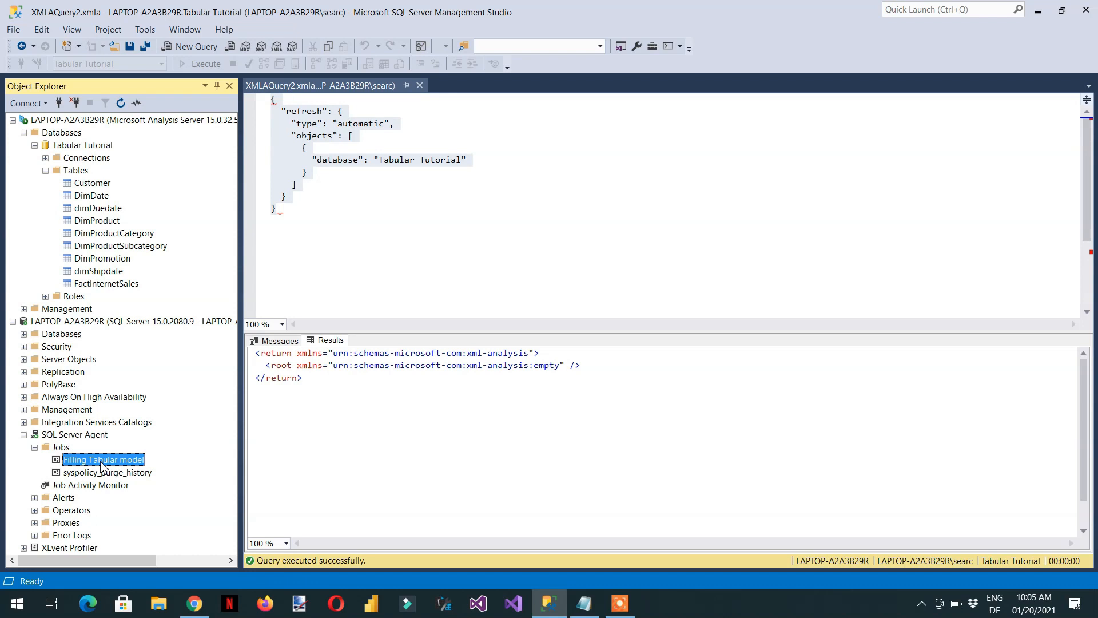
{"action": "right_click", "coordinate": [101, 462]}
{"action": "left_click", "coordinate": [142, 581]}
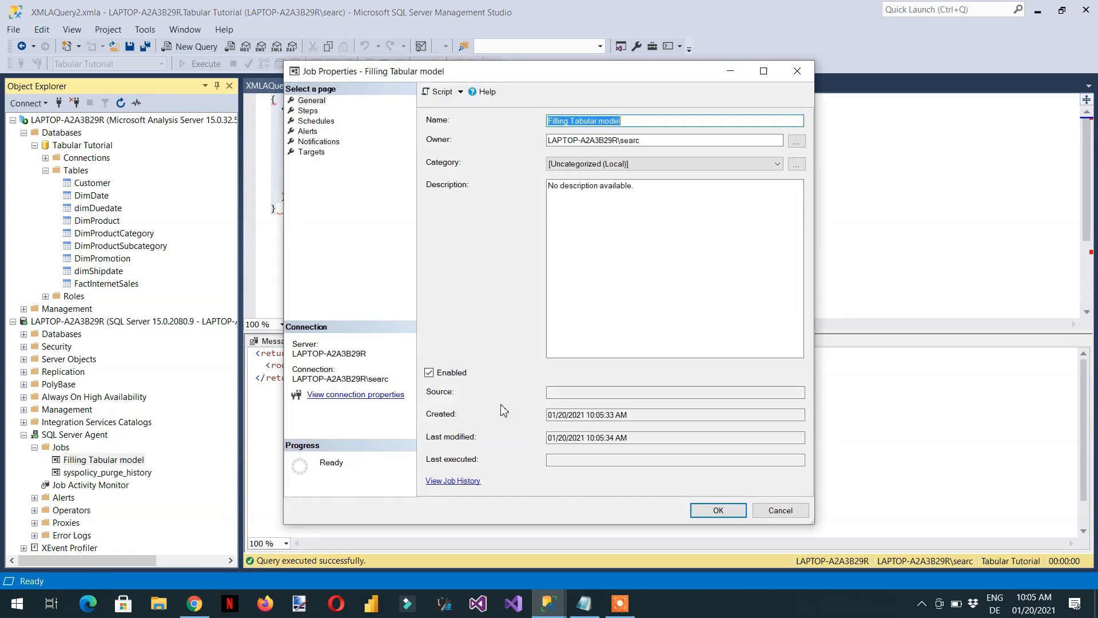
{"action": "left_click", "coordinate": [316, 122]}
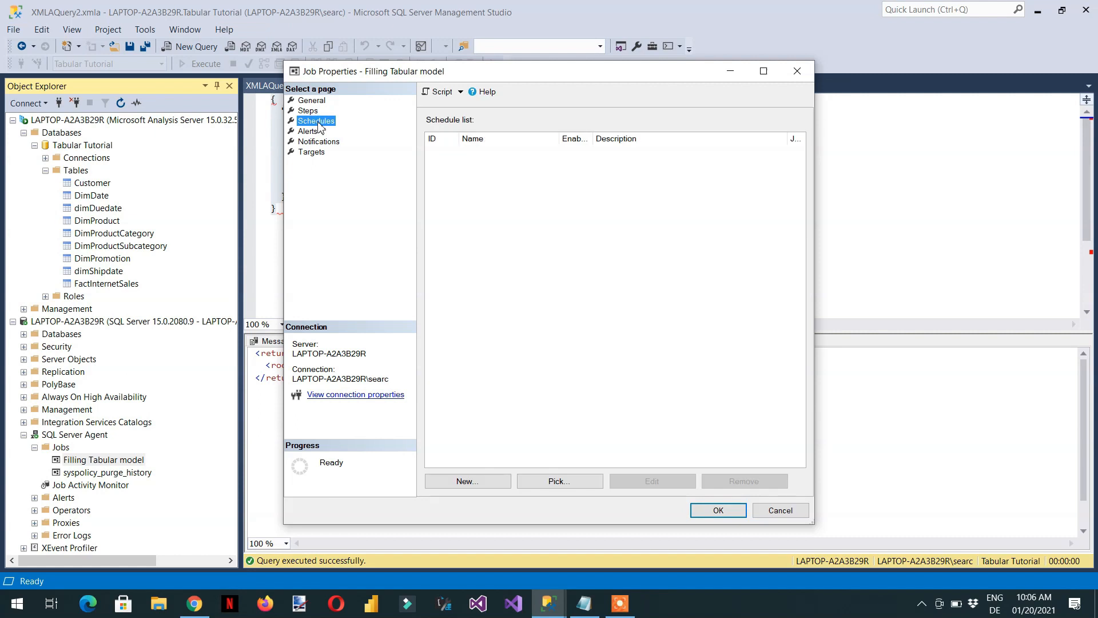
{"action": "left_click", "coordinate": [464, 483]}
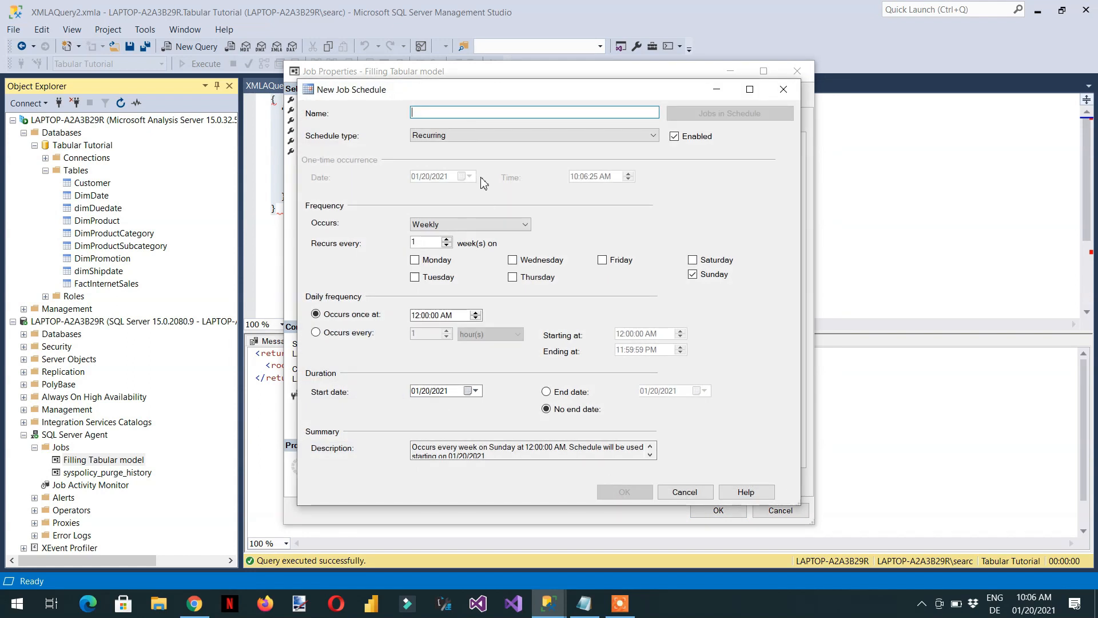
Name the job schedule "Daily run" and set its frequency to Daily
{"action": "type", "text": "Run"}
{"action": "key", "text": "BackSpace"}
{"action": "key", "text": "BackSpace"}
{"action": "type", "text": "Daily run"}
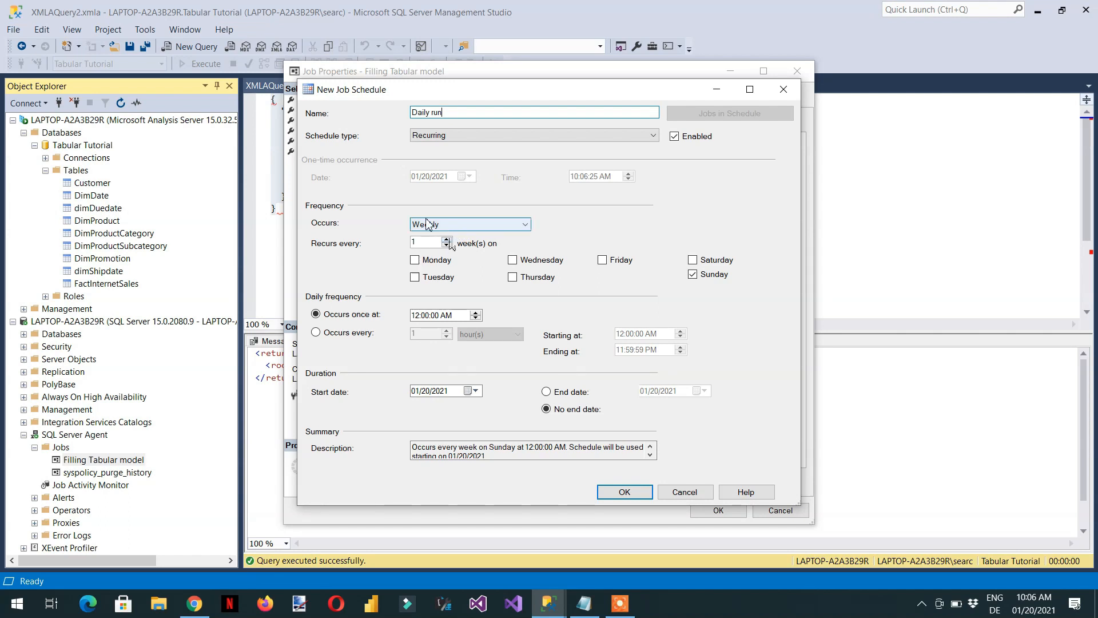
{"action": "left_click", "coordinate": [461, 224]}
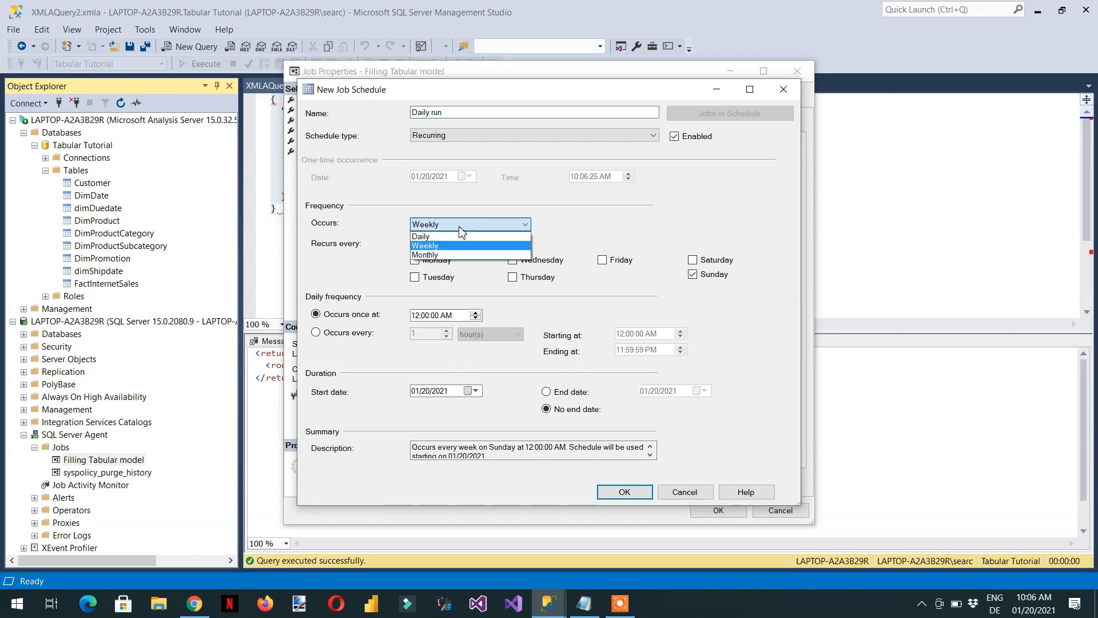
{"action": "left_click", "coordinate": [445, 236]}
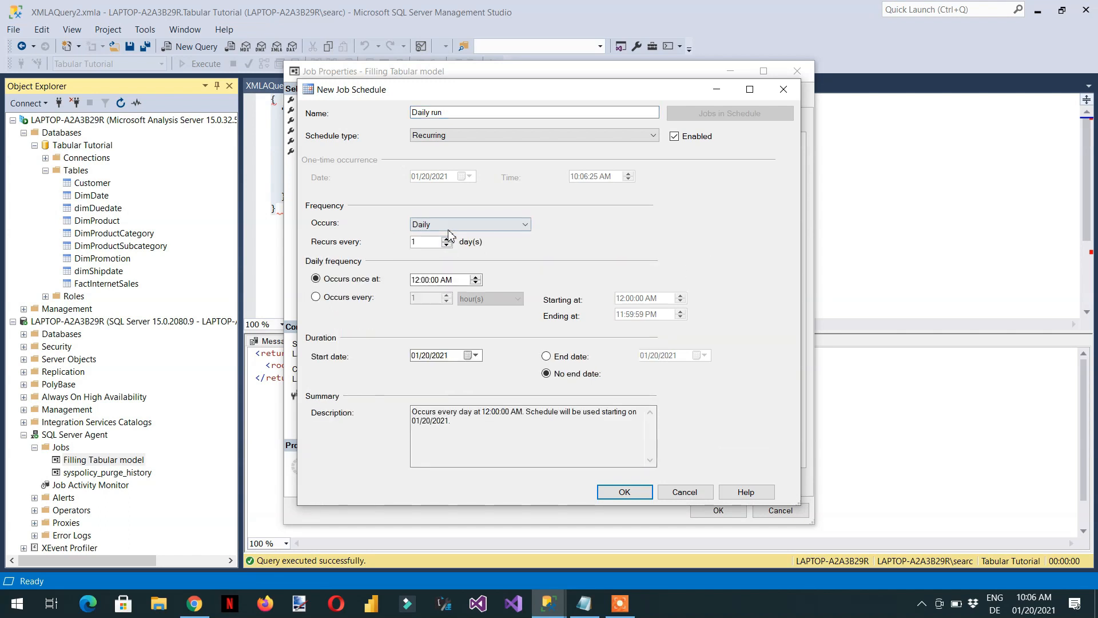
Try the repeated hourly option for the schedule's daily frequency and switch back to a single occurrence at 12:00:00 AM
{"action": "left_click", "coordinate": [439, 226]}
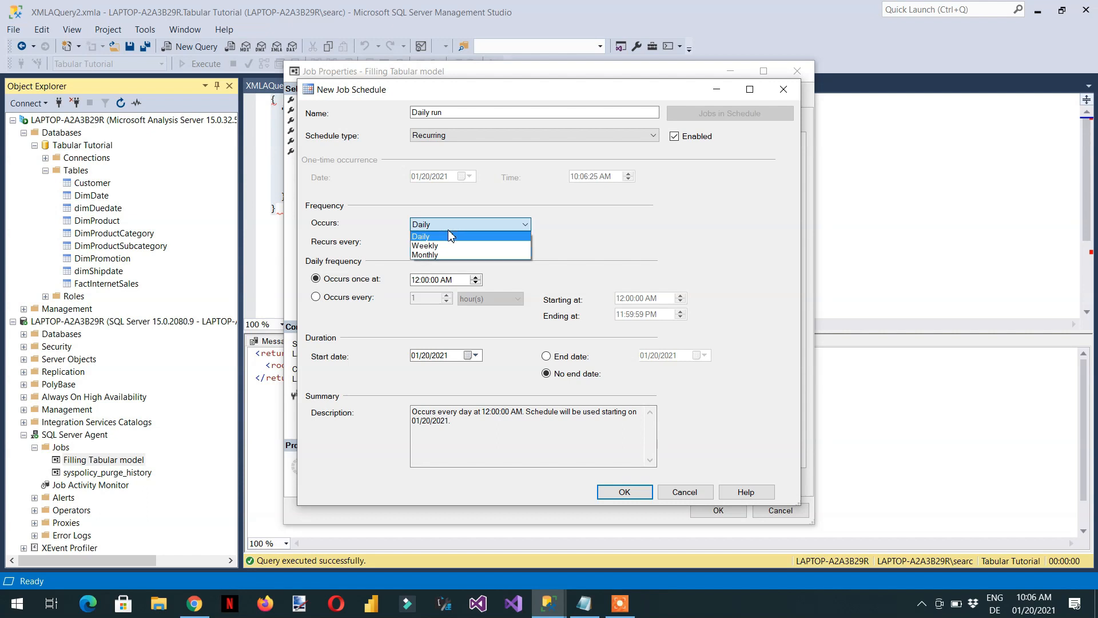
{"action": "left_click", "coordinate": [392, 222]}
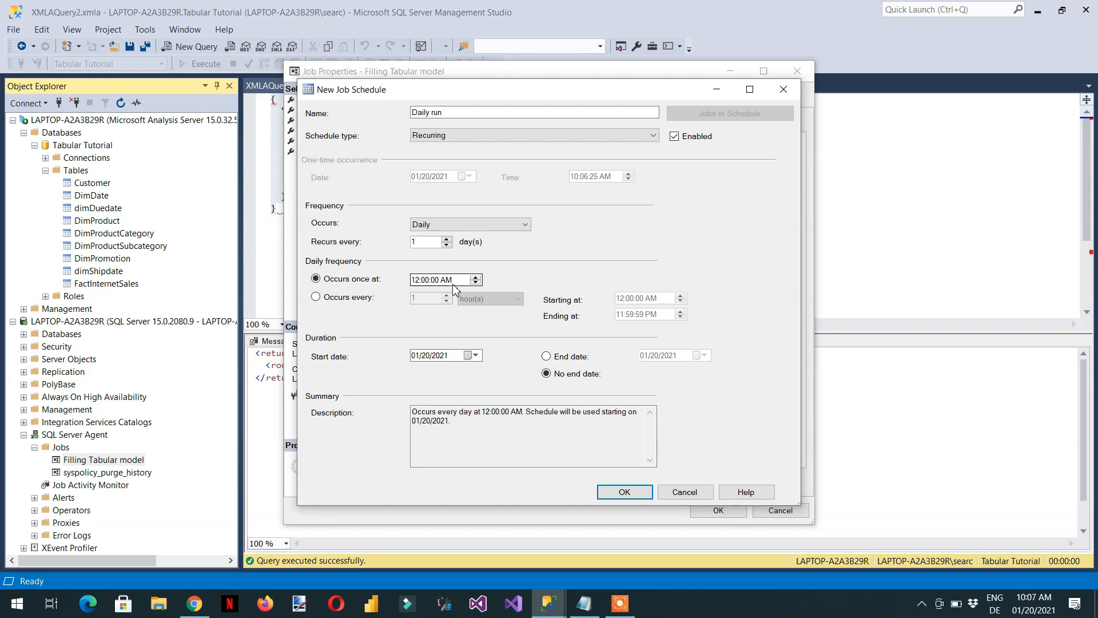
{"action": "left_click", "coordinate": [338, 302]}
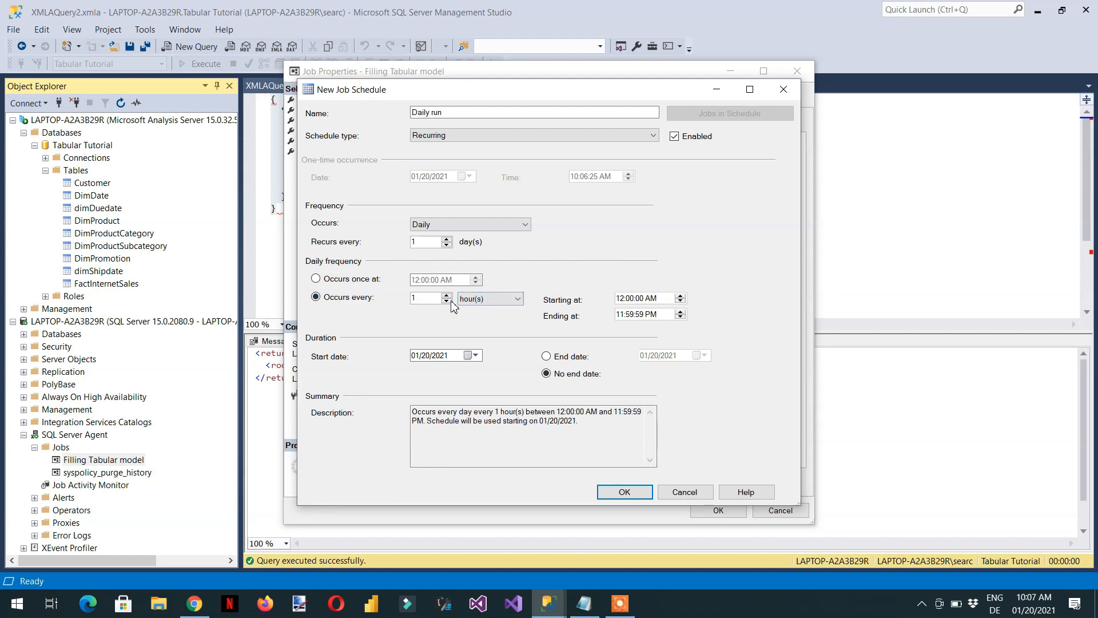
{"action": "left_click", "coordinate": [493, 303]}
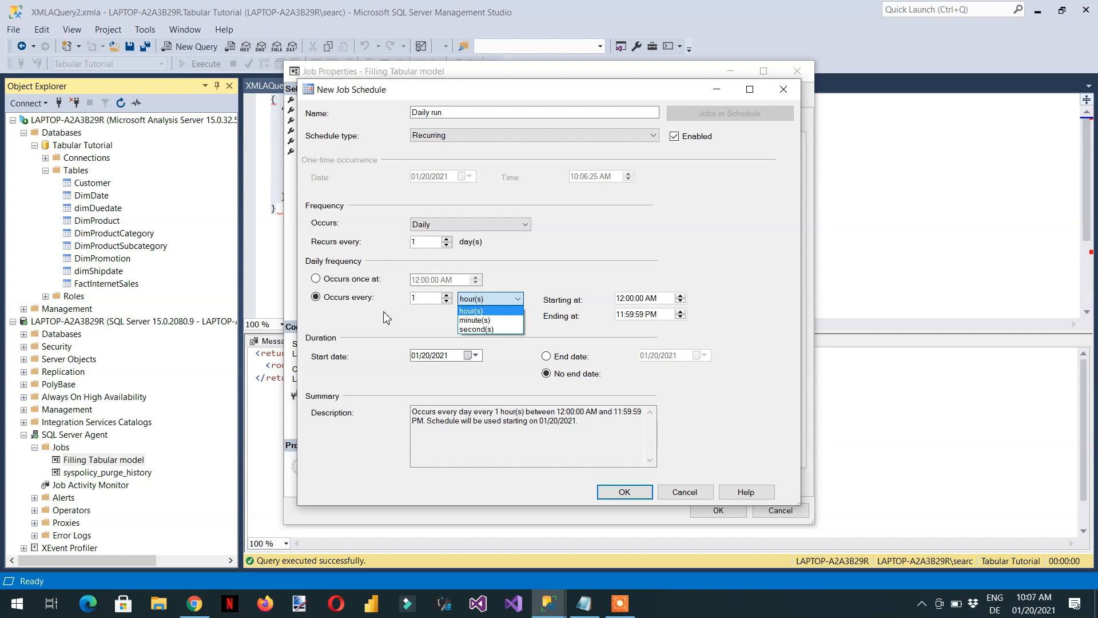
{"action": "left_click", "coordinate": [359, 281]}
{"action": "left_click", "coordinate": [359, 281]}
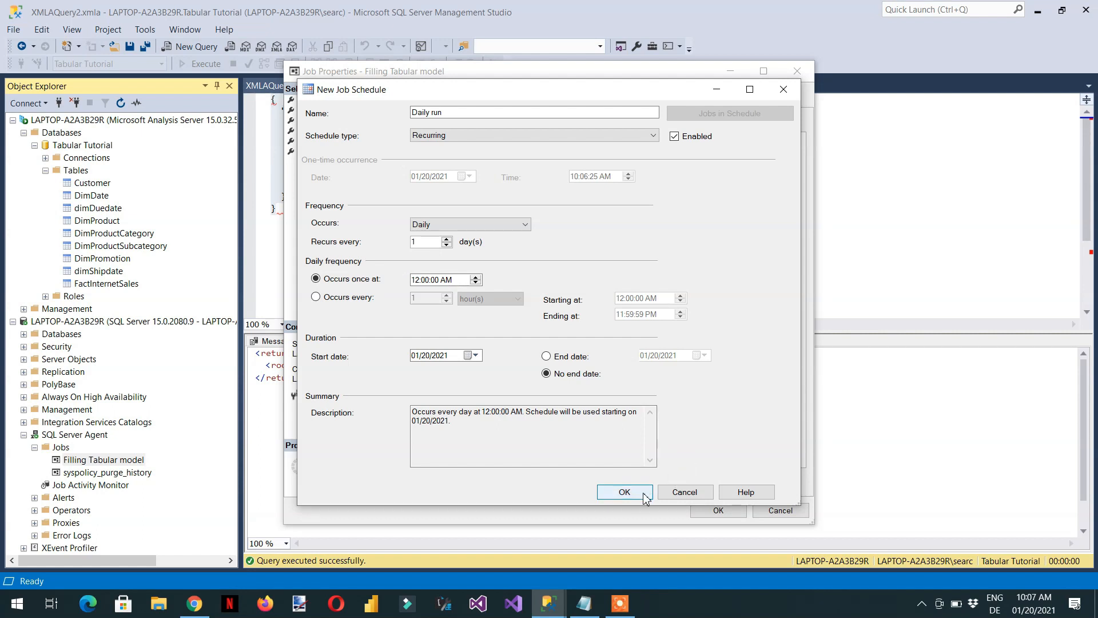
Accept the Daily run schedule and save the job's properties
{"action": "left_click", "coordinate": [625, 492]}
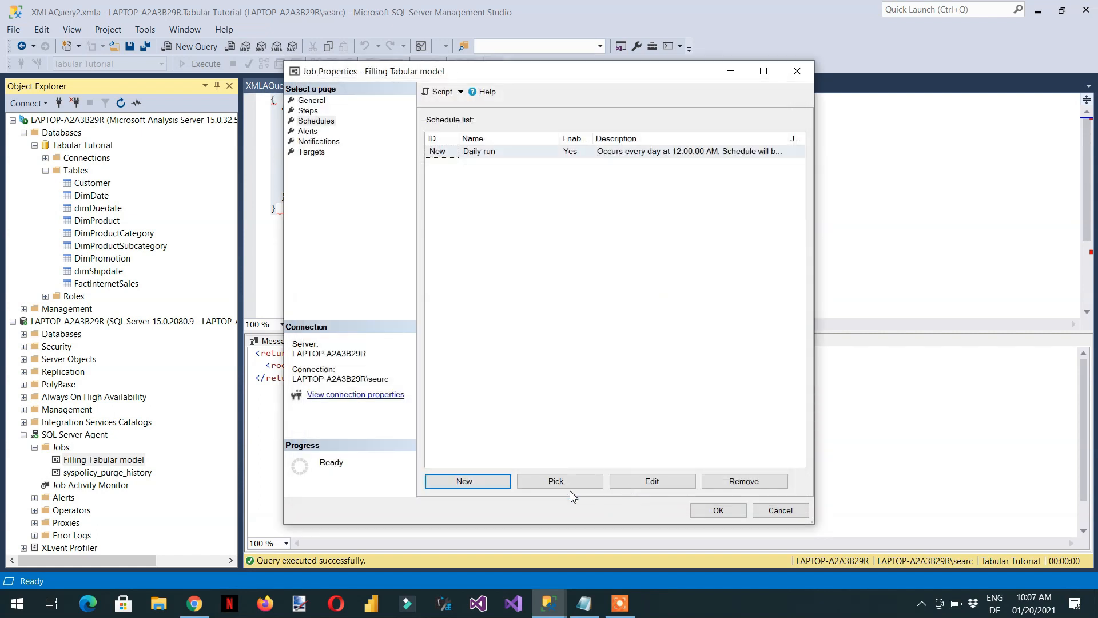
{"action": "left_click", "coordinate": [719, 511]}
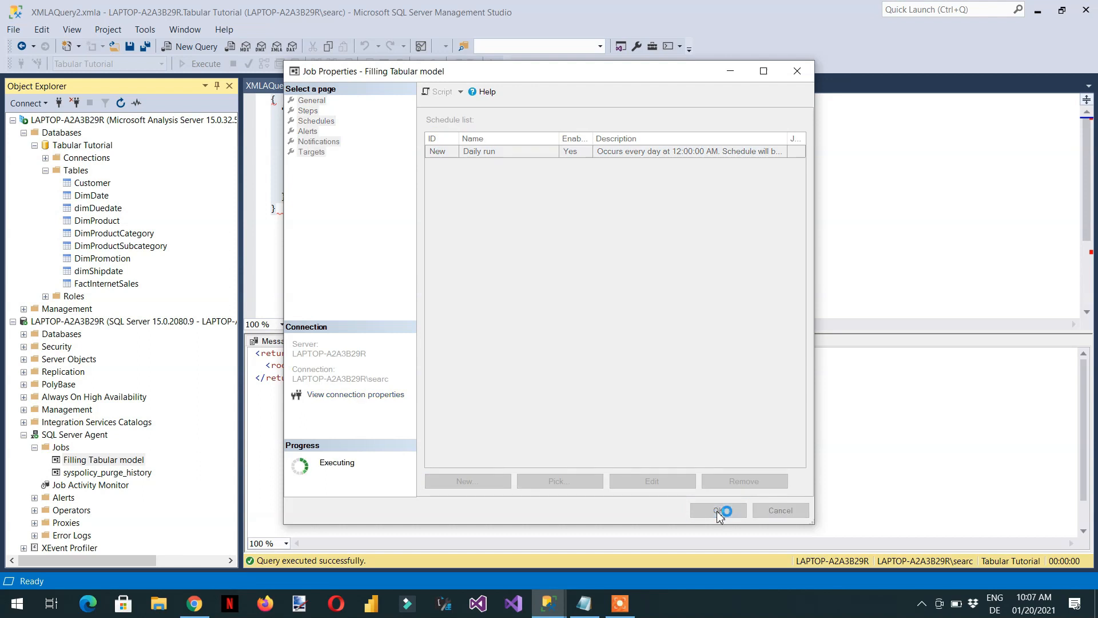